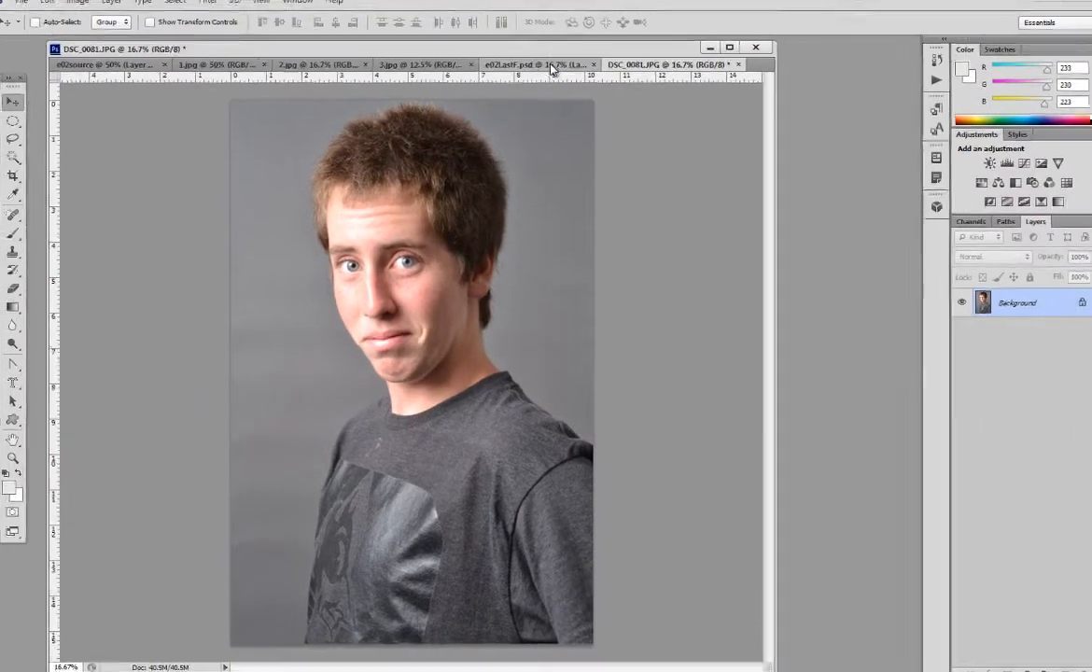
Step: View the e02LastF.psd portrait layout and return to the DSC_0081.JPG photo
{"action": "left_click", "coordinate": [549, 75]}
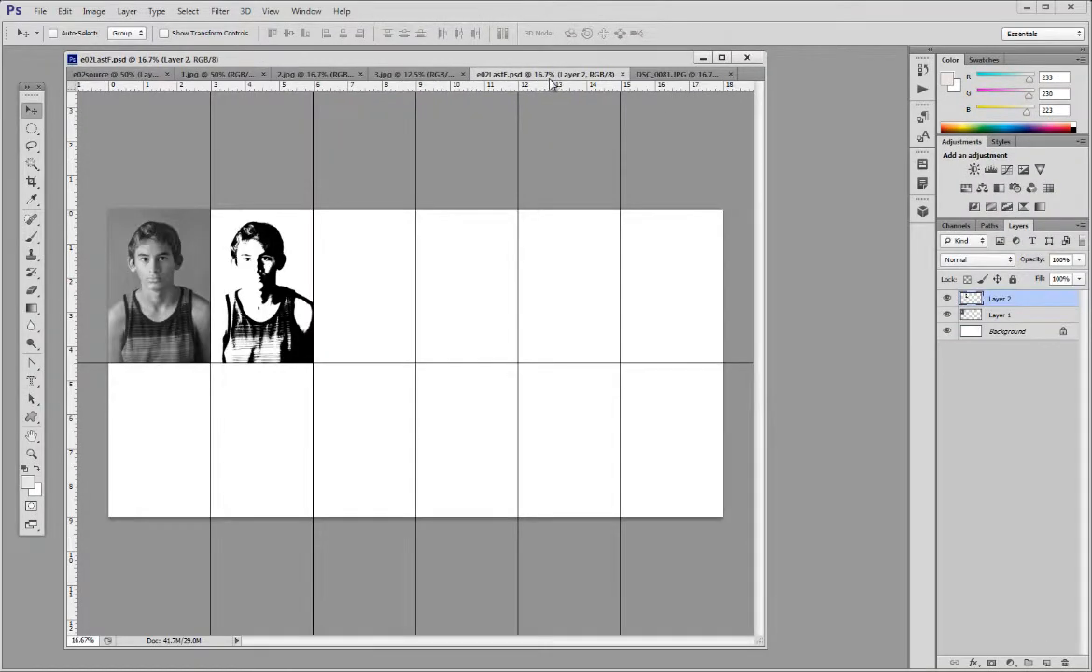
{"action": "left_click", "coordinate": [672, 75]}
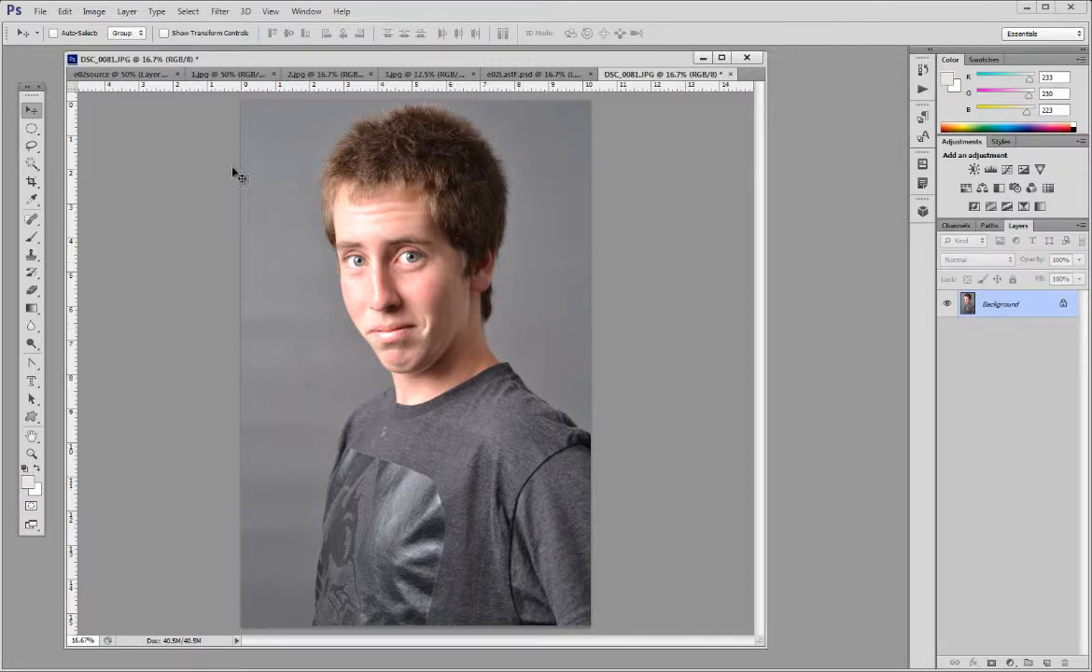
{"action": "left_click", "coordinate": [94, 11]}
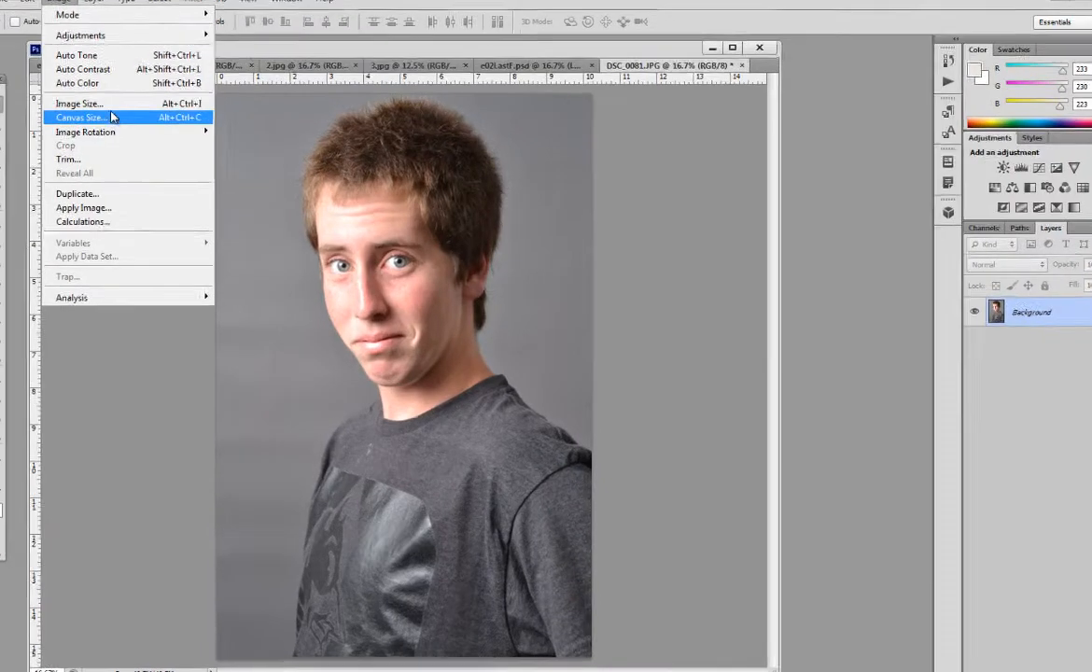
{"action": "left_click", "coordinate": [116, 110]}
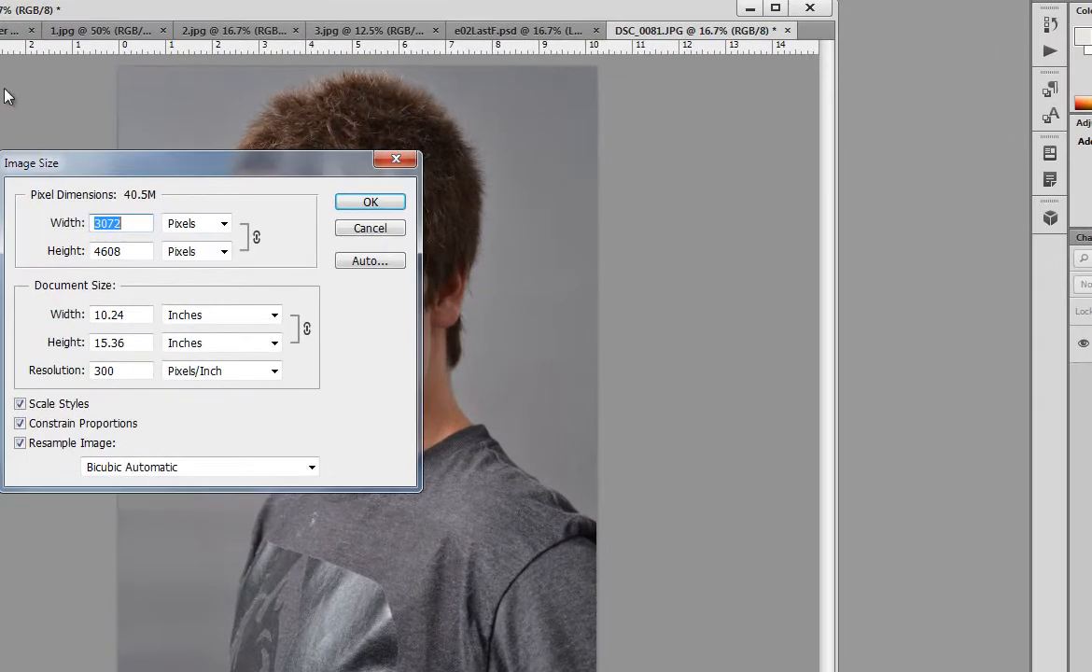
{"action": "left_click_drag", "start_coordinate": [126, 164], "coordinate": [197, 186]}
{"action": "left_click_drag", "start_coordinate": [216, 336], "coordinate": [94, 342]}
{"action": "type", "text": "3"}
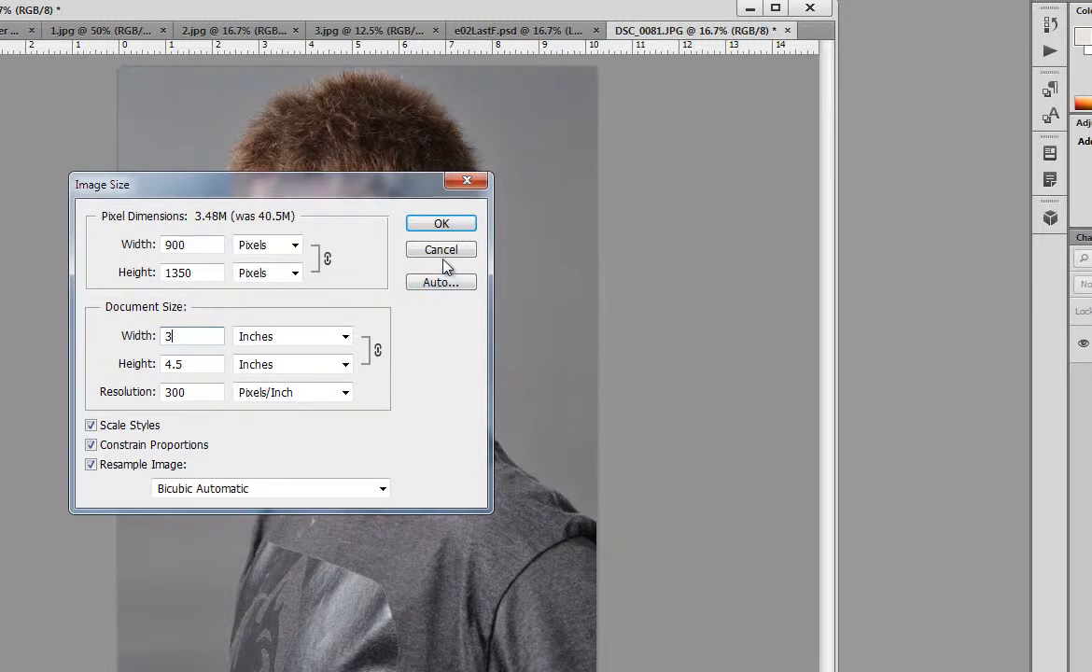
{"action": "left_click", "coordinate": [440, 223]}
Step: Open the photo's image size settings and examine its pixel dimensions, document size and resolution
{"action": "left_click", "coordinate": [0, 0]}
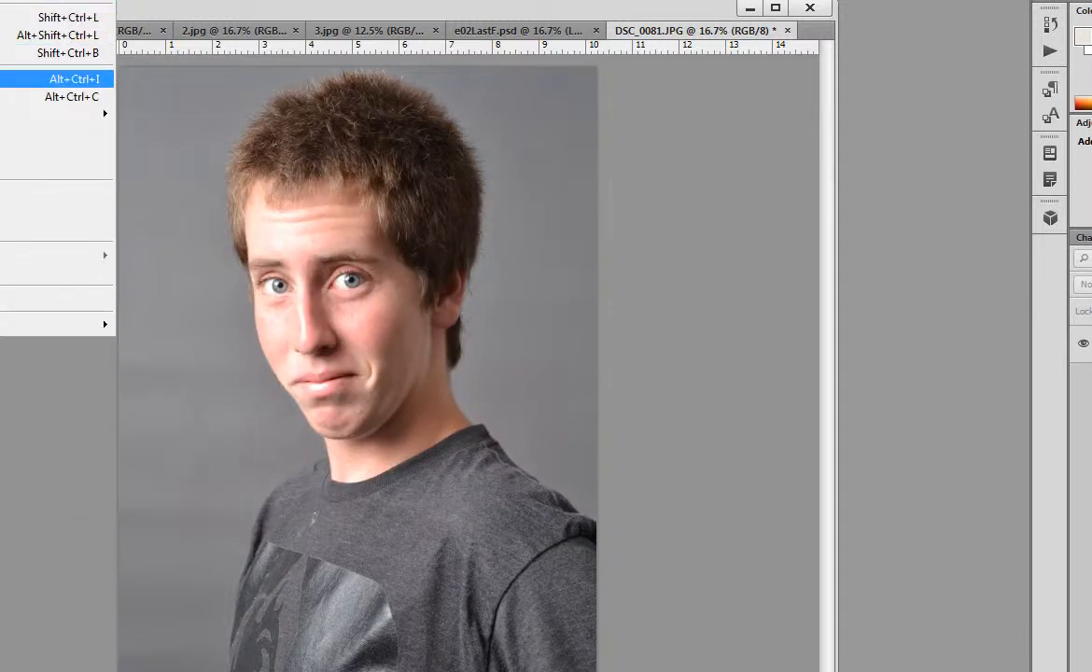
{"action": "left_click", "coordinate": [4, 79]}
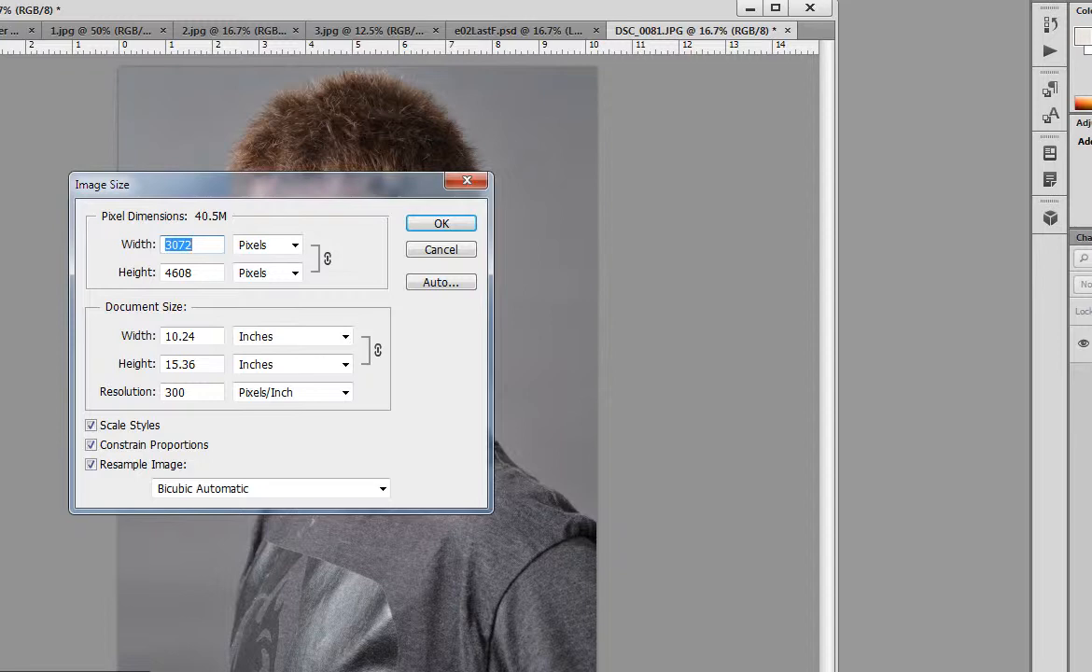
{"action": "left_click", "coordinate": [213, 245]}
{"action": "left_click_drag", "start_coordinate": [220, 193], "coordinate": [263, 171]}
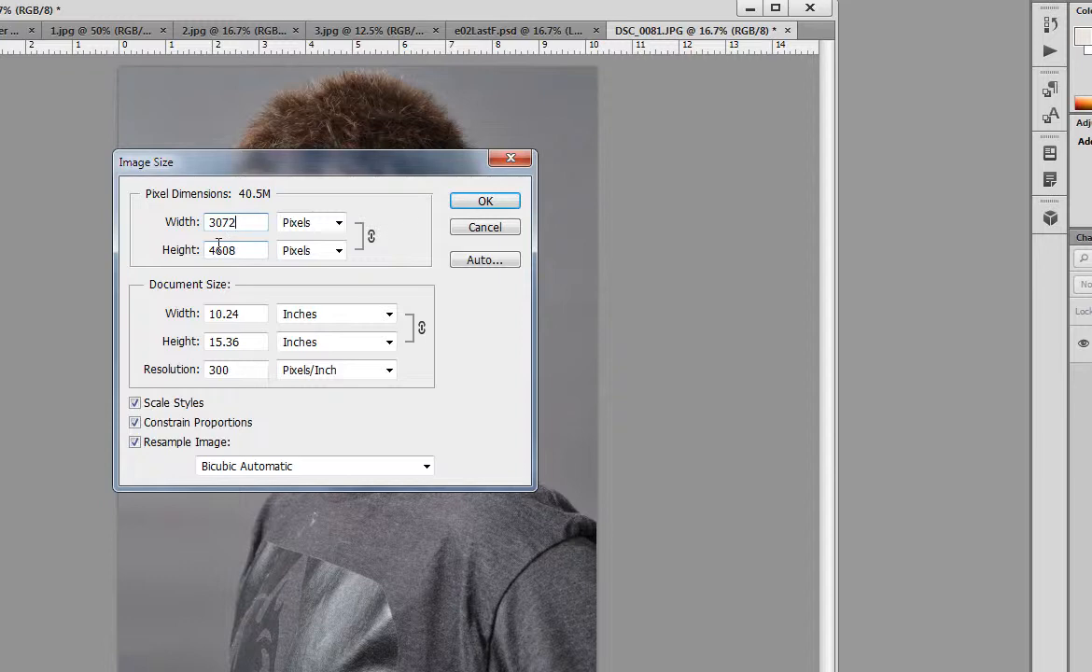
{"action": "left_click_drag", "start_coordinate": [297, 166], "coordinate": [785, 187]}
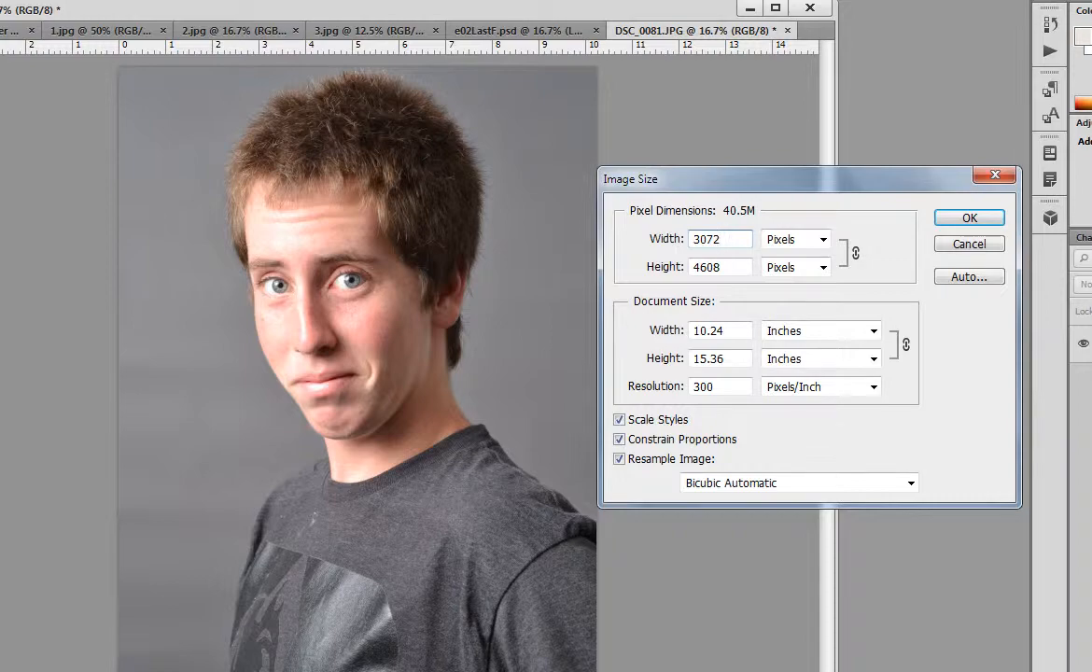
{"action": "left_click_drag", "start_coordinate": [787, 178], "coordinate": [479, 178]}
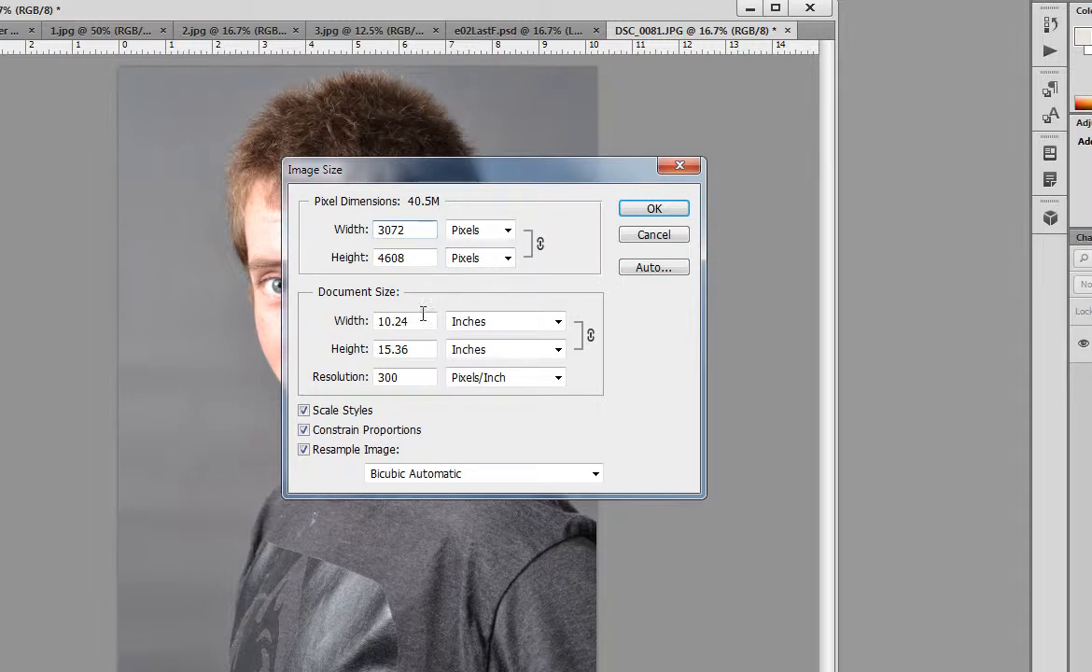
{"action": "left_click_drag", "start_coordinate": [427, 319], "coordinate": [336, 320]}
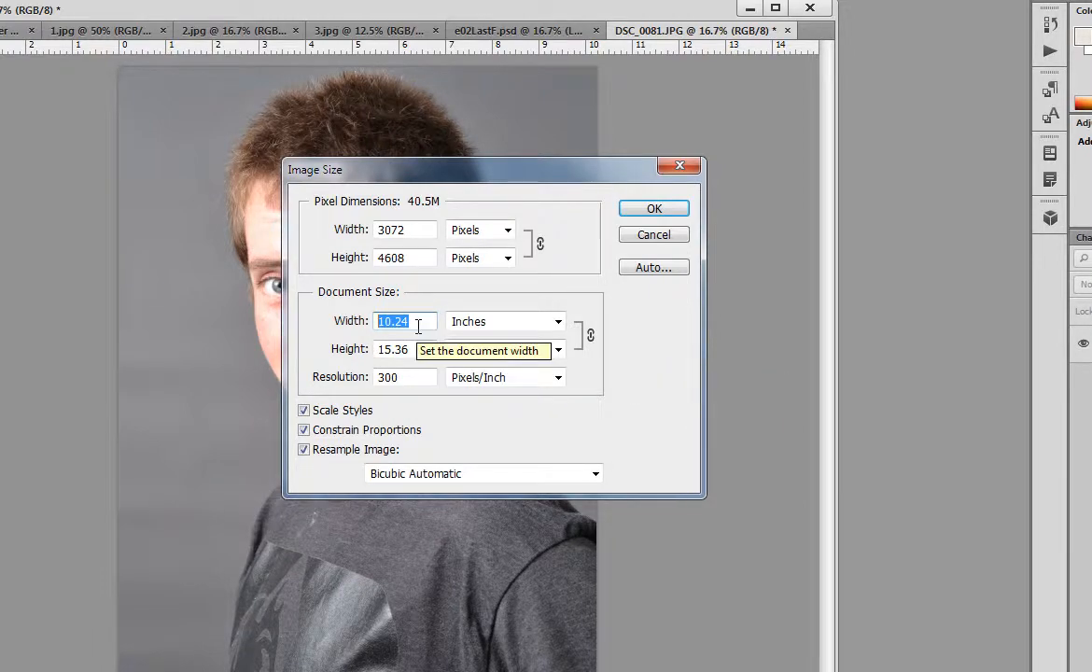
{"action": "left_click_drag", "start_coordinate": [365, 169], "coordinate": [257, 183]}
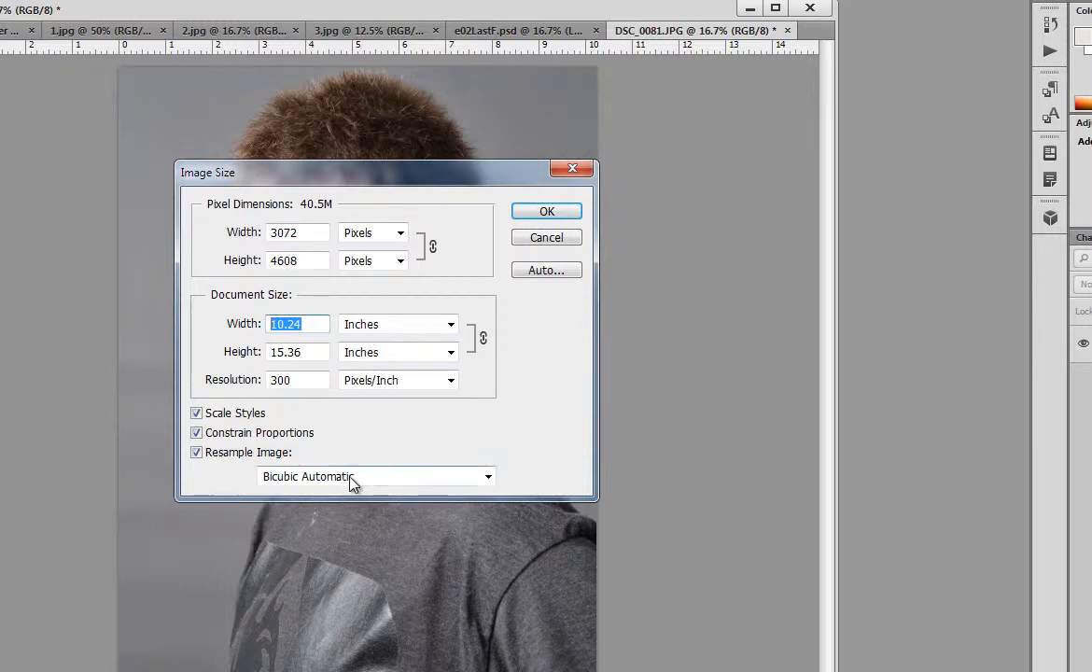
Step: Try resizing the photo to a height of 4 inches with Constrain Proportions off, and undo the resize
{"action": "left_click", "coordinate": [197, 433]}
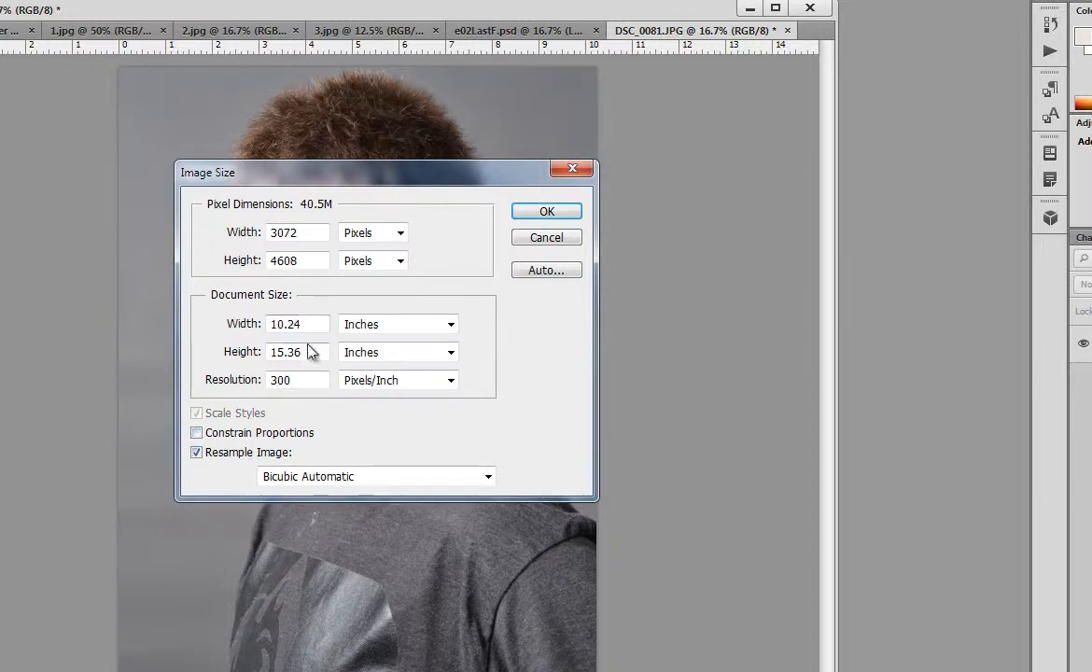
{"action": "left_click_drag", "start_coordinate": [290, 353], "coordinate": [215, 354]}
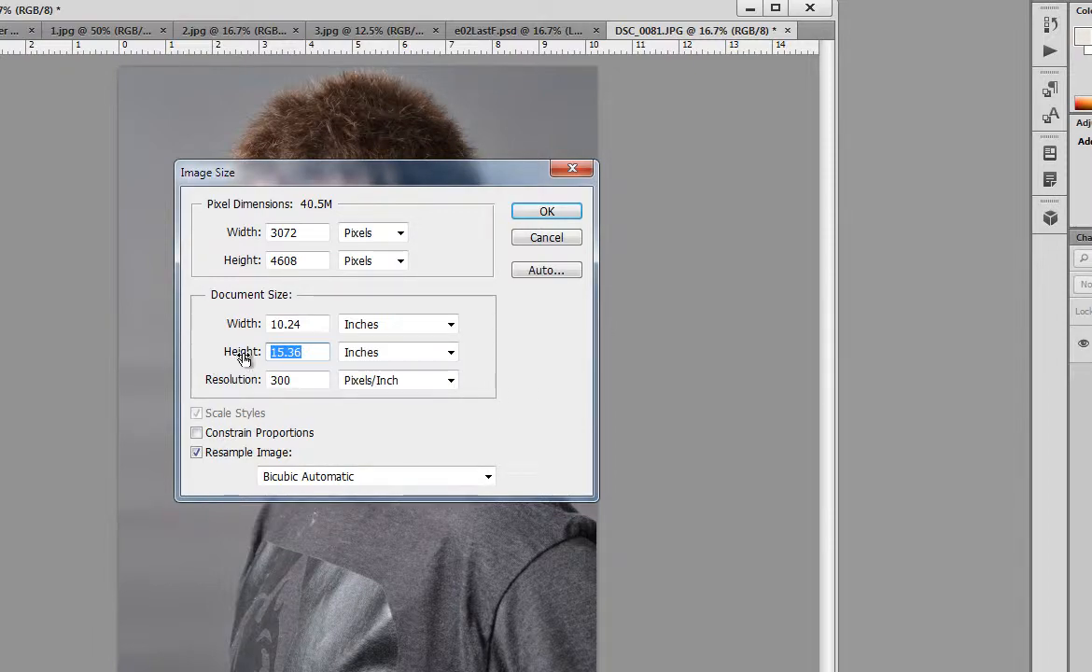
{"action": "type", "text": "4"}
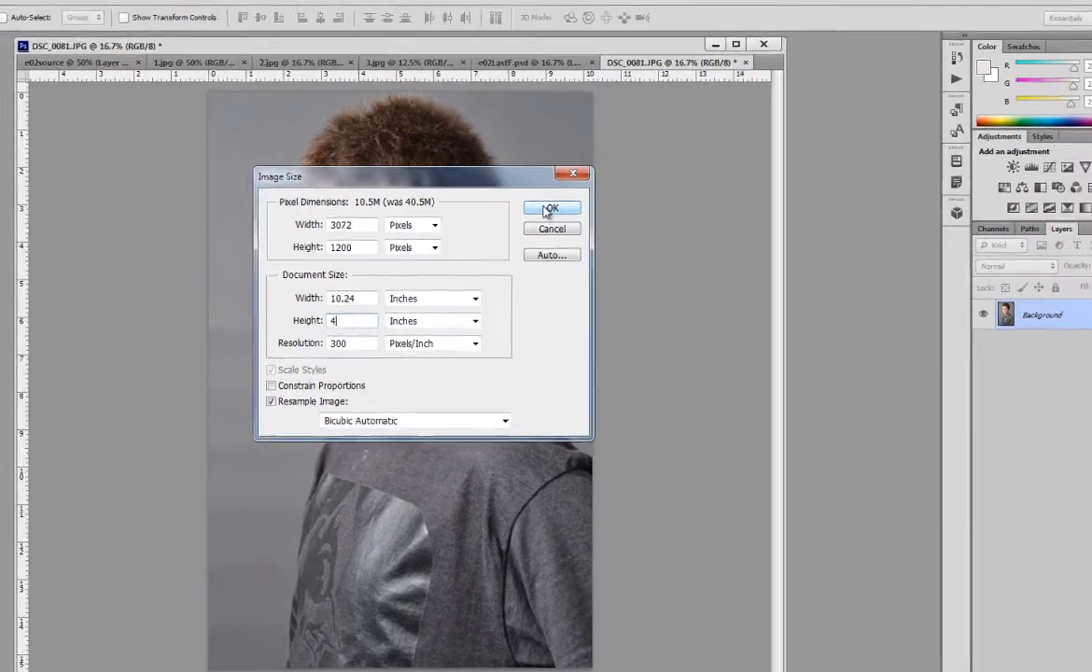
{"action": "left_click", "coordinate": [543, 213]}
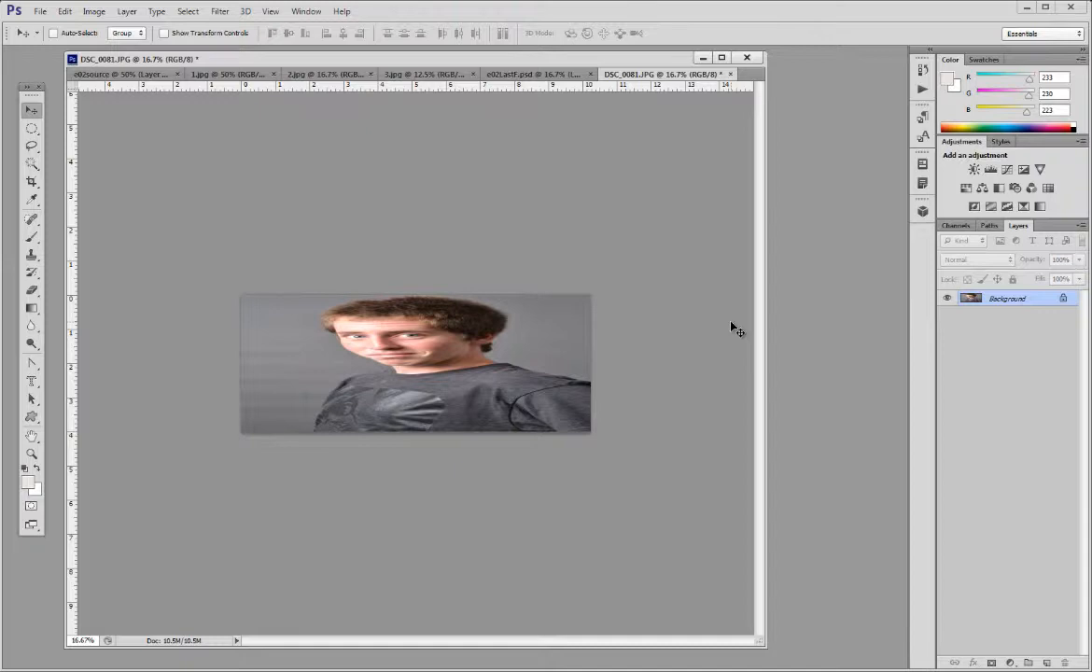
{"action": "key", "text": "ctrl+z"}
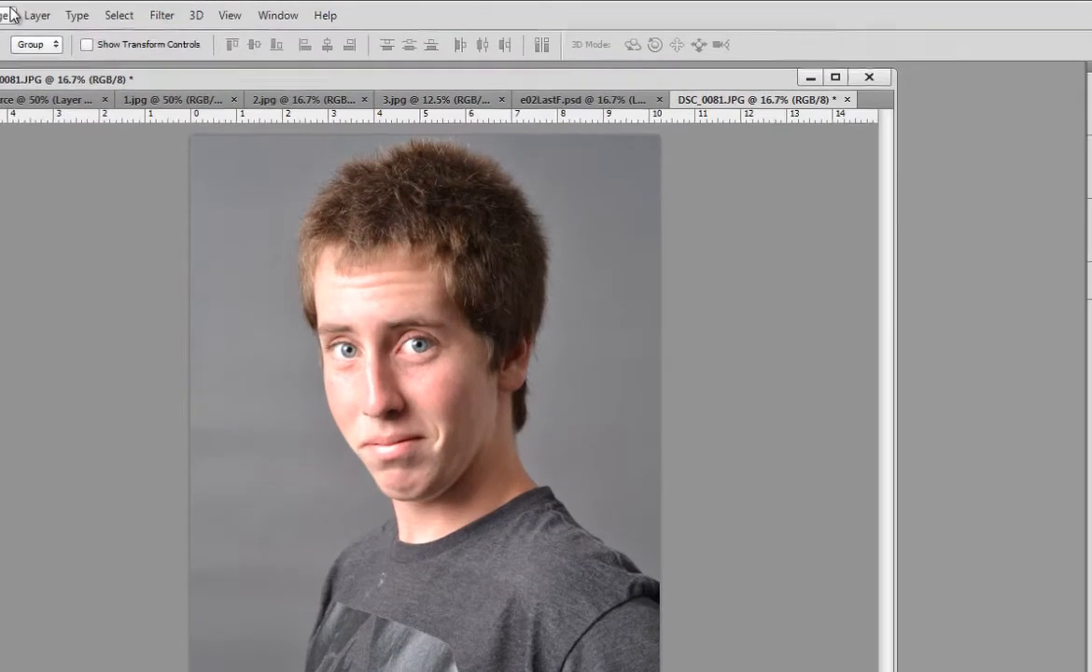
Step: Resize the photo to a document width of 3 inches with Constrain Proportions on, at 300 pixels/inch
{"action": "left_click", "coordinate": [101, 11]}
{"action": "left_click", "coordinate": [28, 150]}
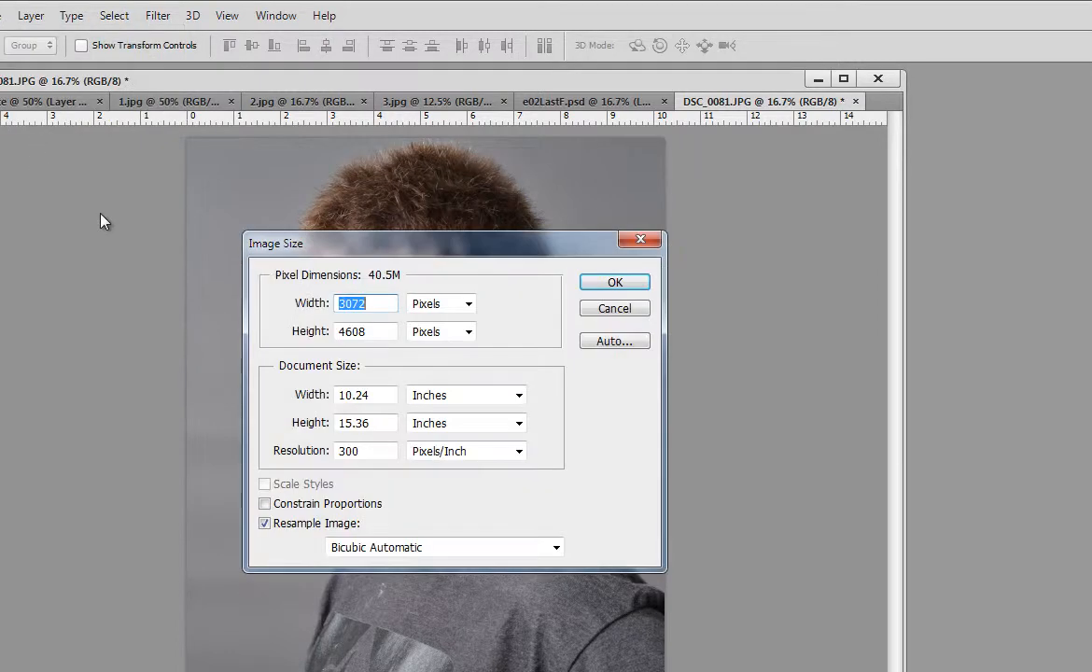
{"action": "left_click", "coordinate": [265, 504]}
{"action": "left_click_drag", "start_coordinate": [340, 394], "coordinate": [401, 382]}
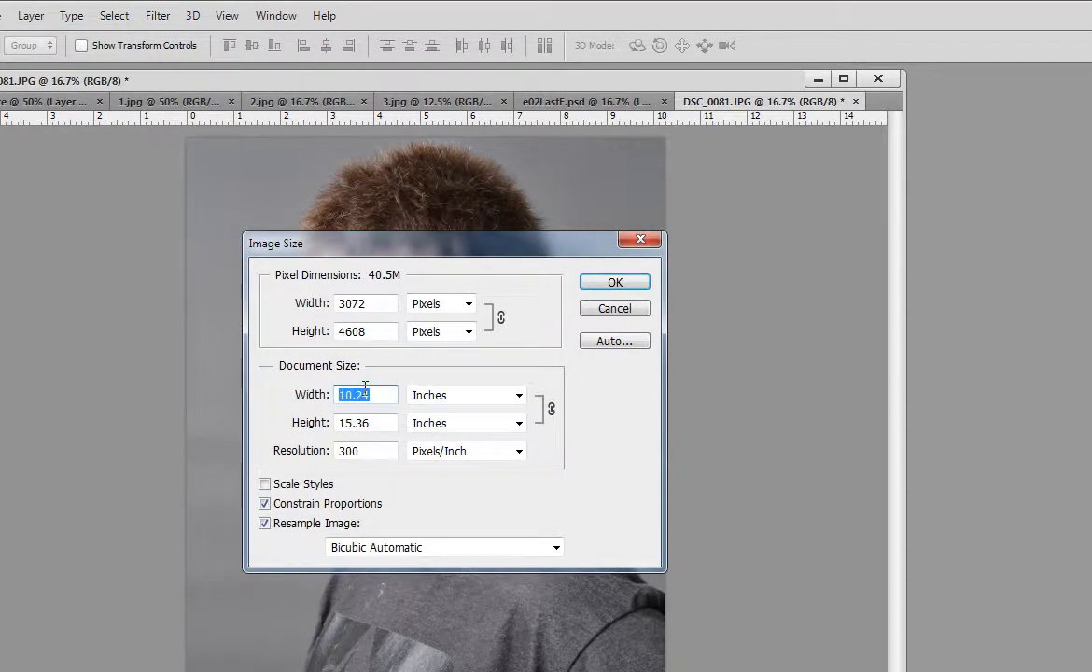
{"action": "type", "text": "3"}
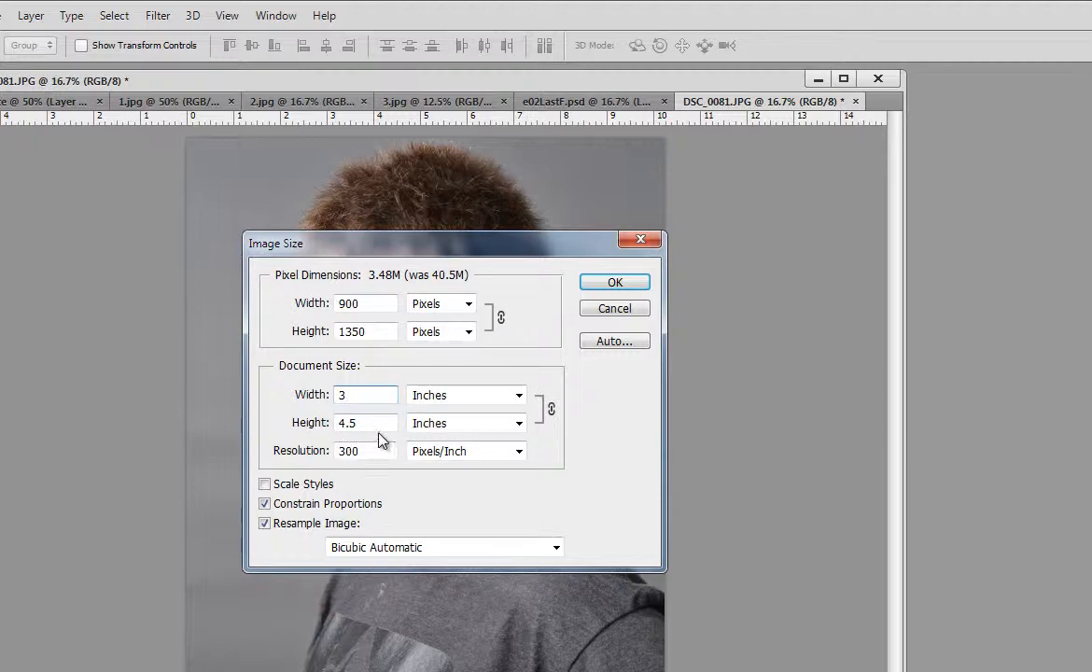
{"action": "left_click_drag", "start_coordinate": [358, 422], "coordinate": [341, 424]}
{"action": "double_click", "coordinate": [341, 394]}
{"action": "double_click", "coordinate": [347, 450]}
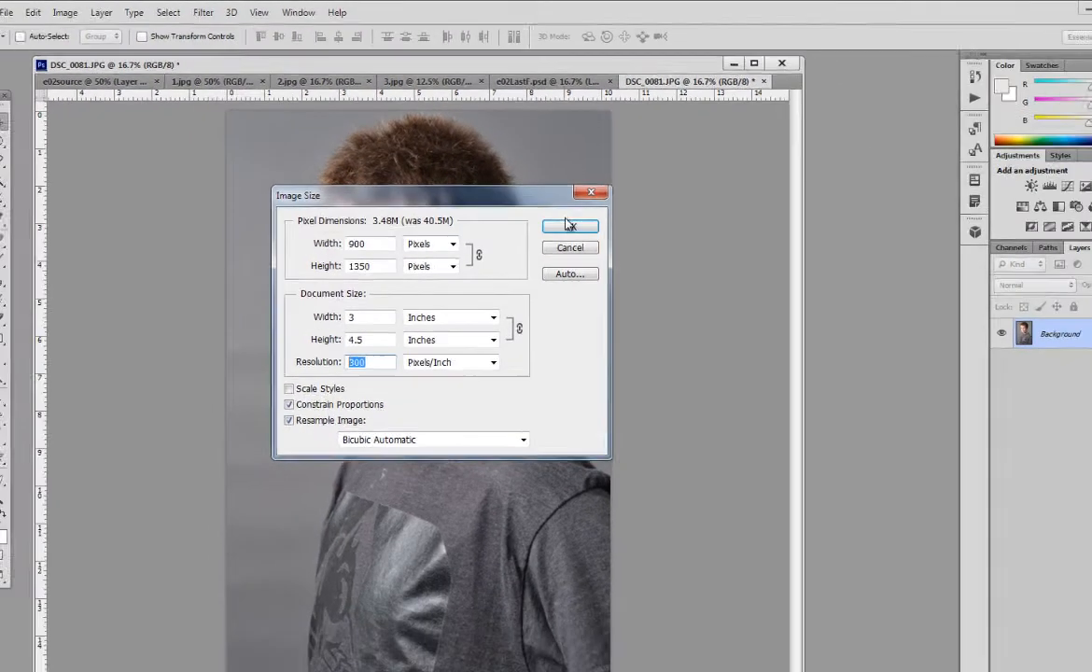
{"action": "left_click", "coordinate": [567, 224]}
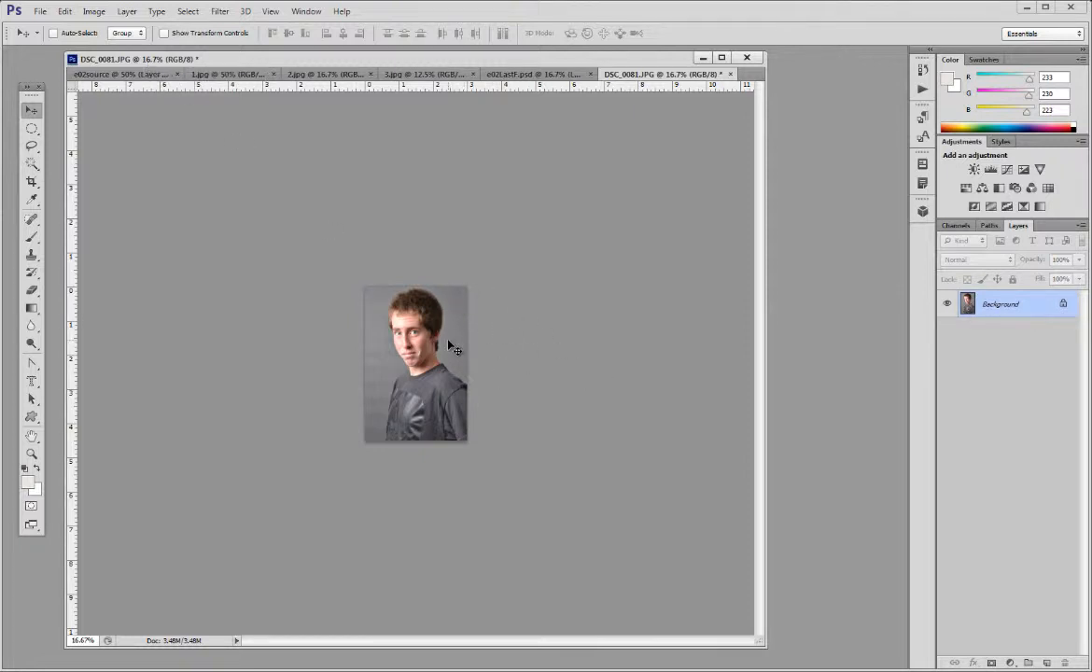
{"action": "key", "text": "ctrl+plus"}
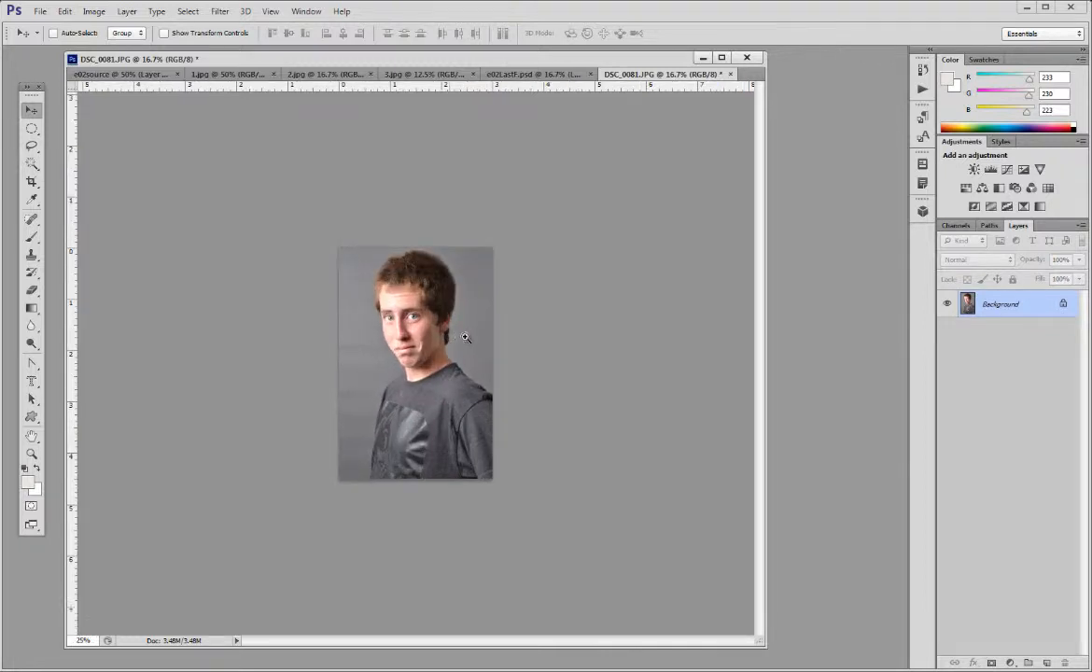
{"action": "key", "text": "ctrl+plus"}
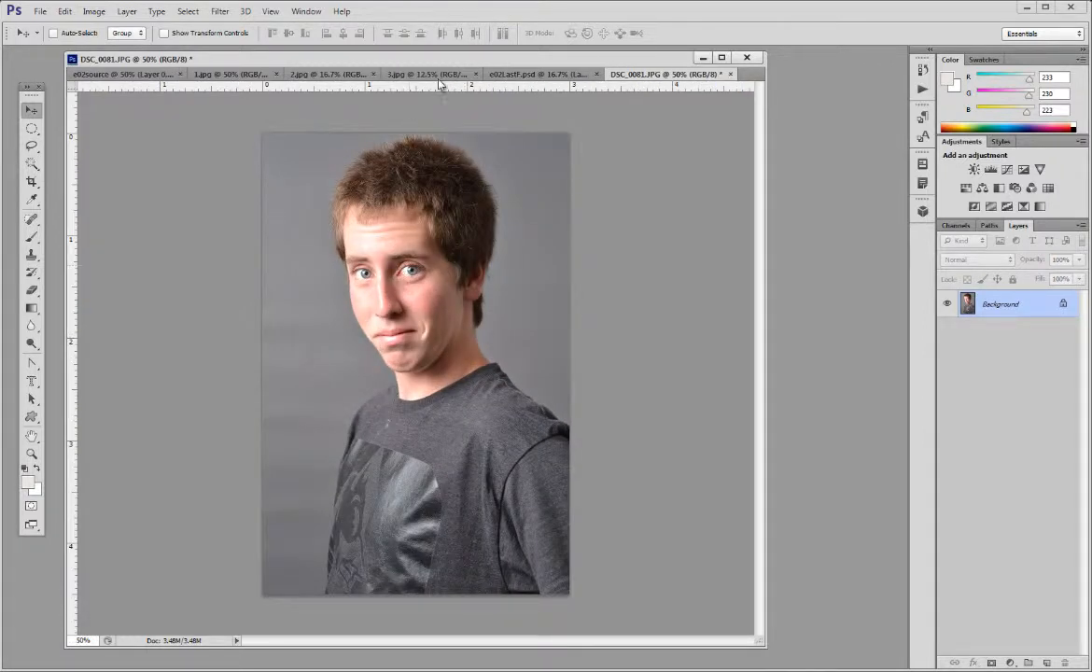
{"action": "left_click_drag", "start_coordinate": [491, 60], "coordinate": [492, 63]}
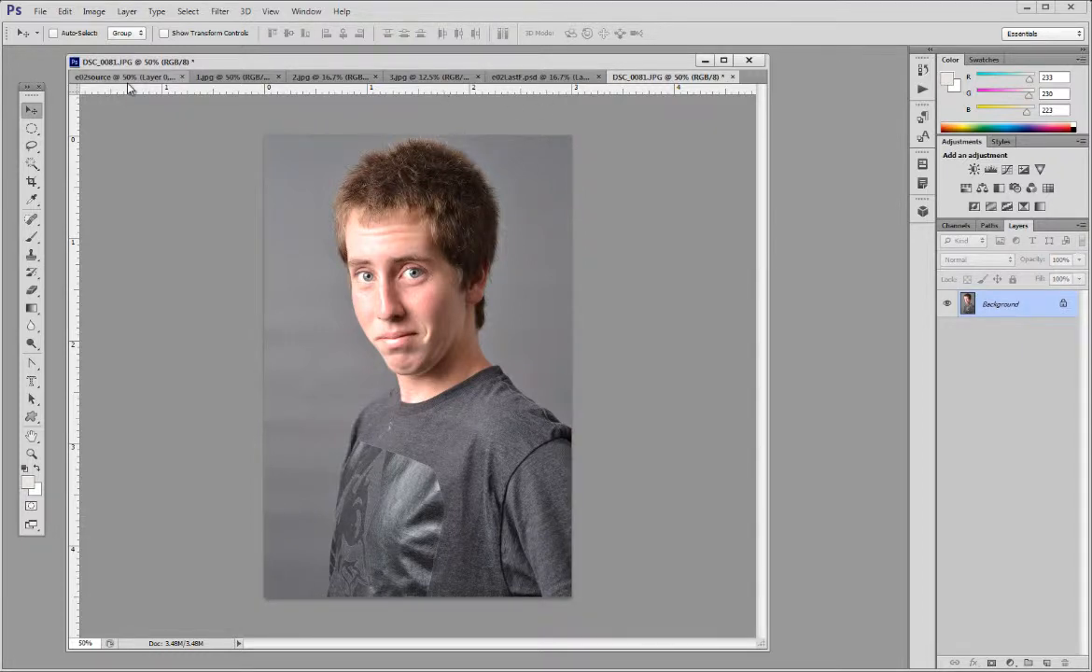
Step: Create a new document named e02LastF, 18 by 9 inches at 300 pixels/inch, in RGB Color with a white background
{"action": "left_click", "coordinate": [41, 13]}
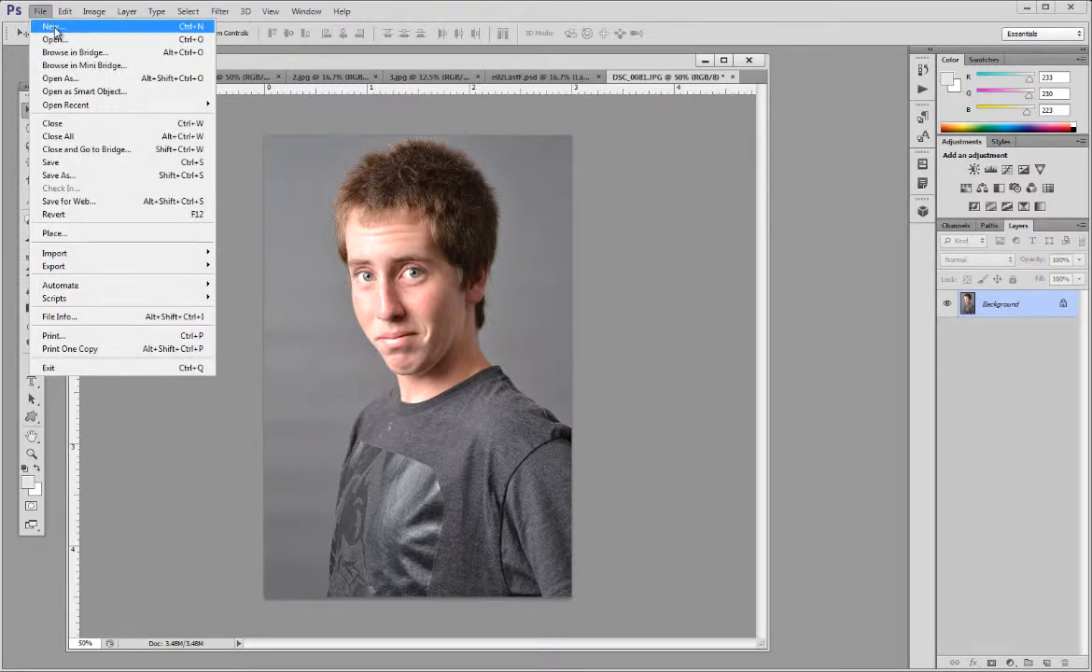
{"action": "left_click", "coordinate": [54, 29]}
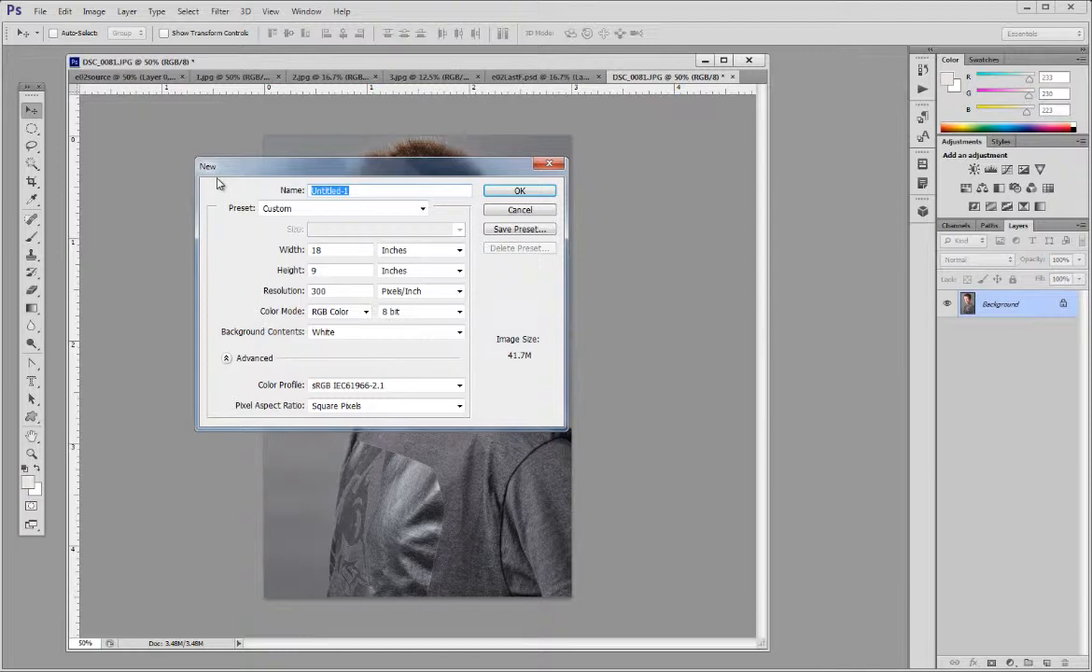
{"action": "type", "text": "e02LastF"}
{"action": "left_click_drag", "start_coordinate": [355, 251], "coordinate": [275, 253]}
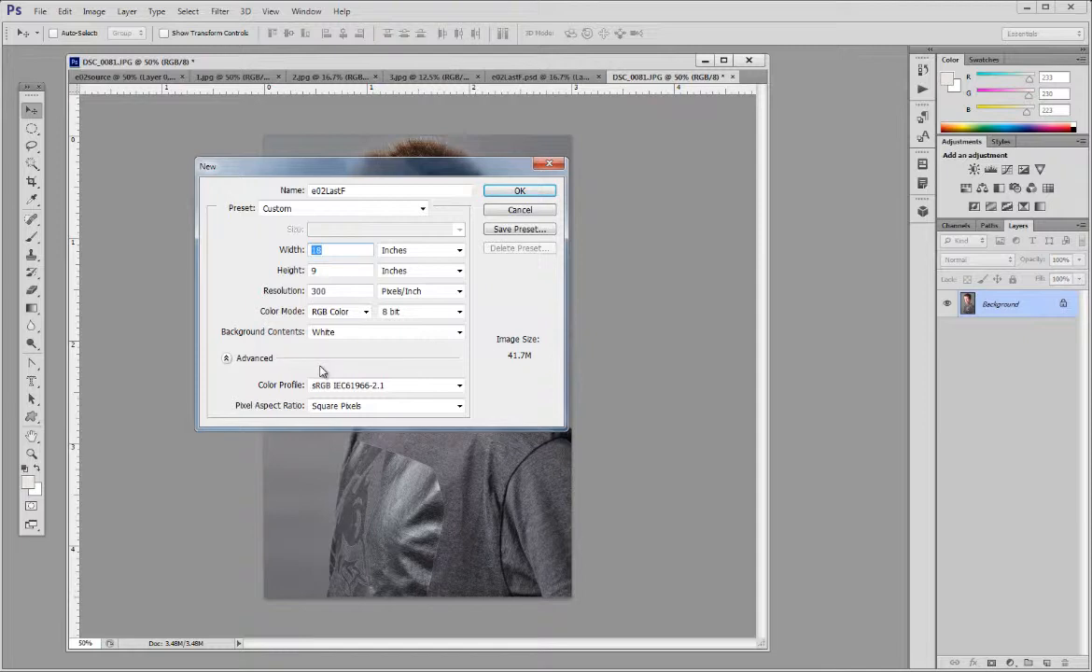
{"action": "left_click", "coordinate": [366, 313]}
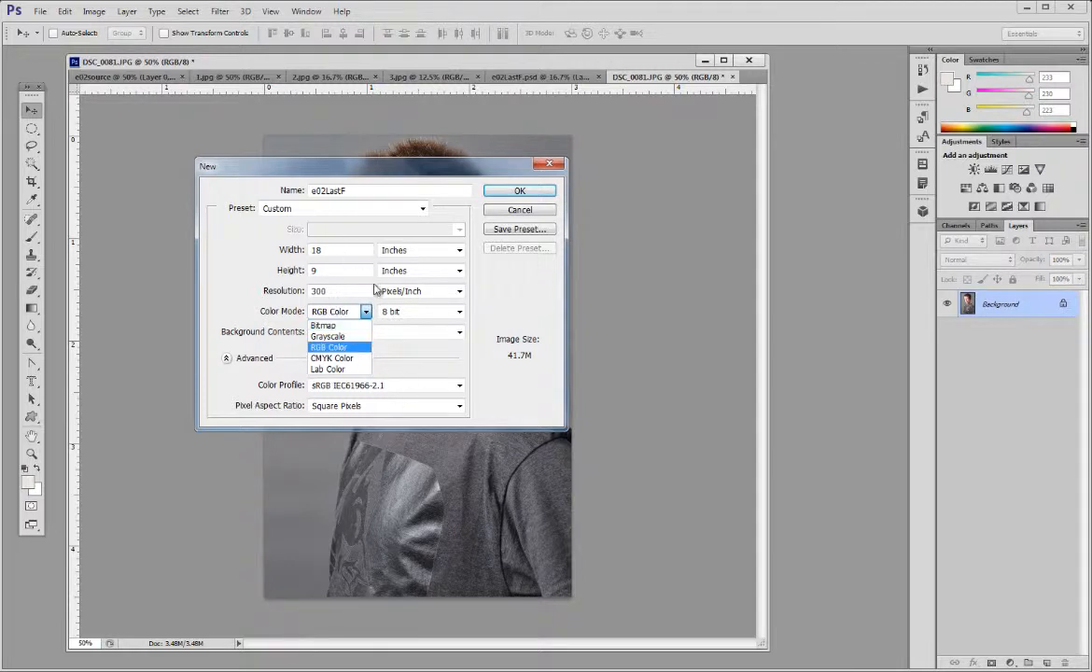
{"action": "left_click", "coordinate": [241, 299]}
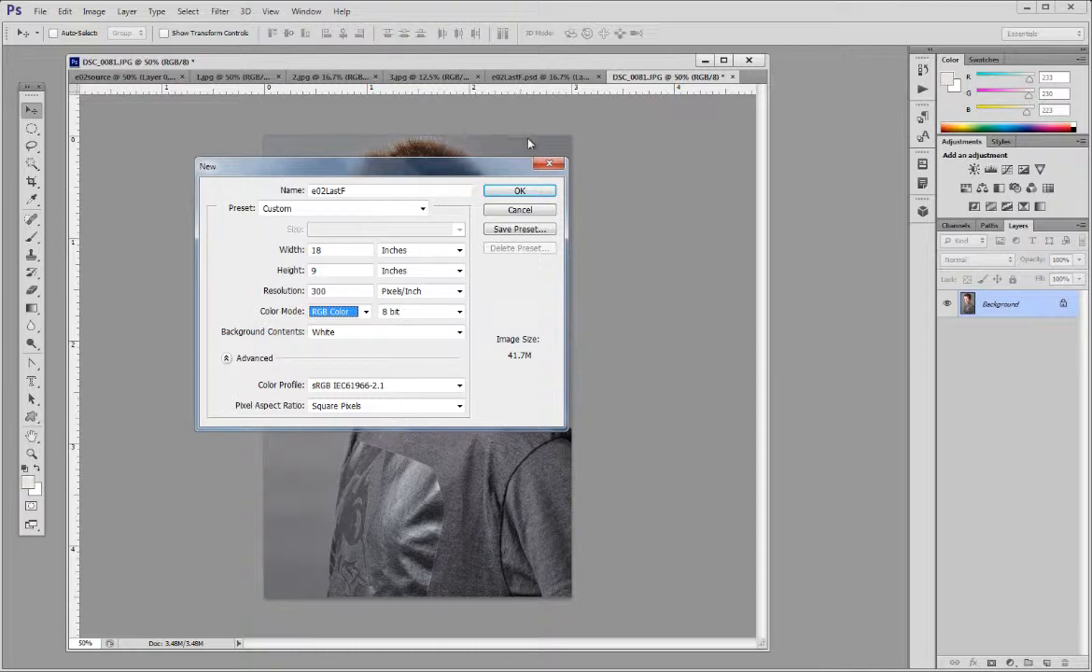
{"action": "left_click", "coordinate": [512, 191]}
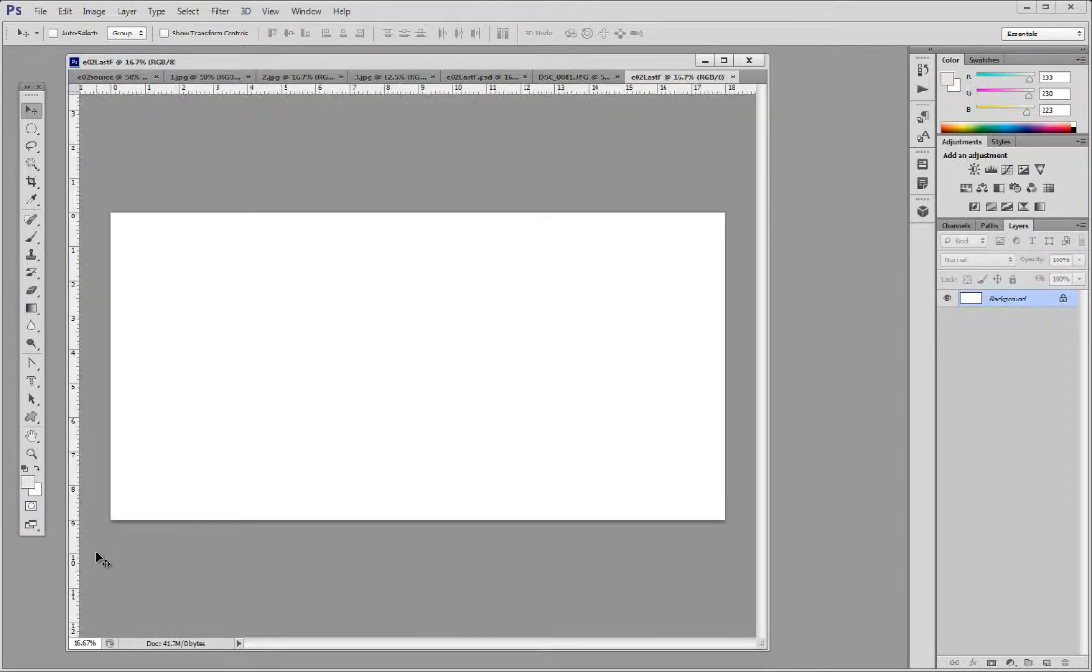
Step: Hide and redisplay the rulers, and try a vertical guide at 3 inches before removing it
{"action": "key", "text": "ctrl+r"}
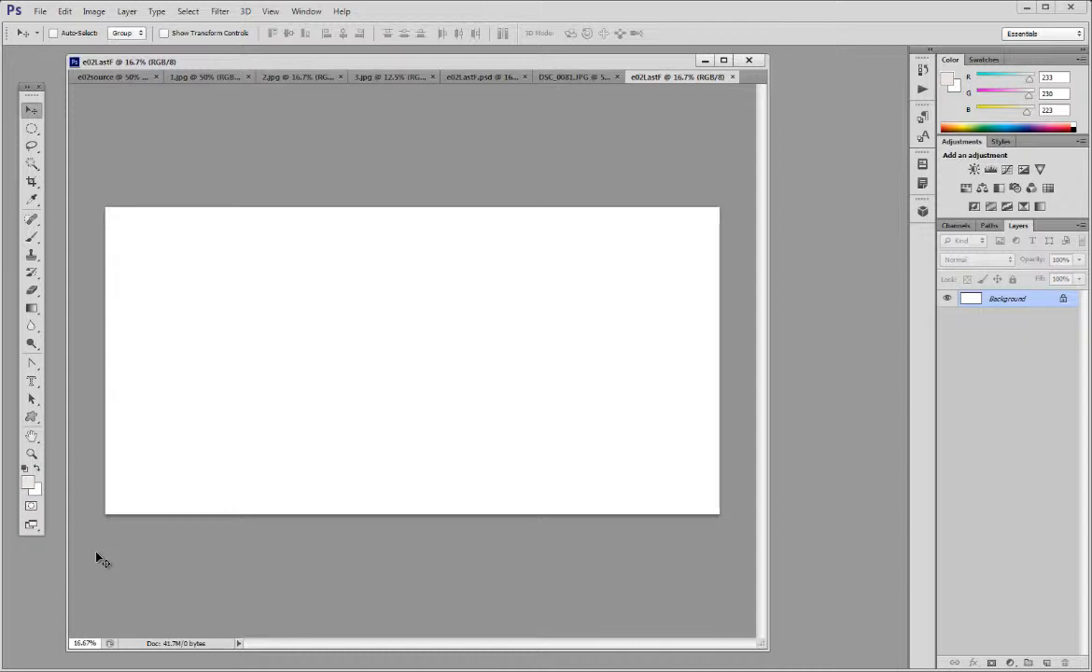
{"action": "key", "text": "ctrl+r"}
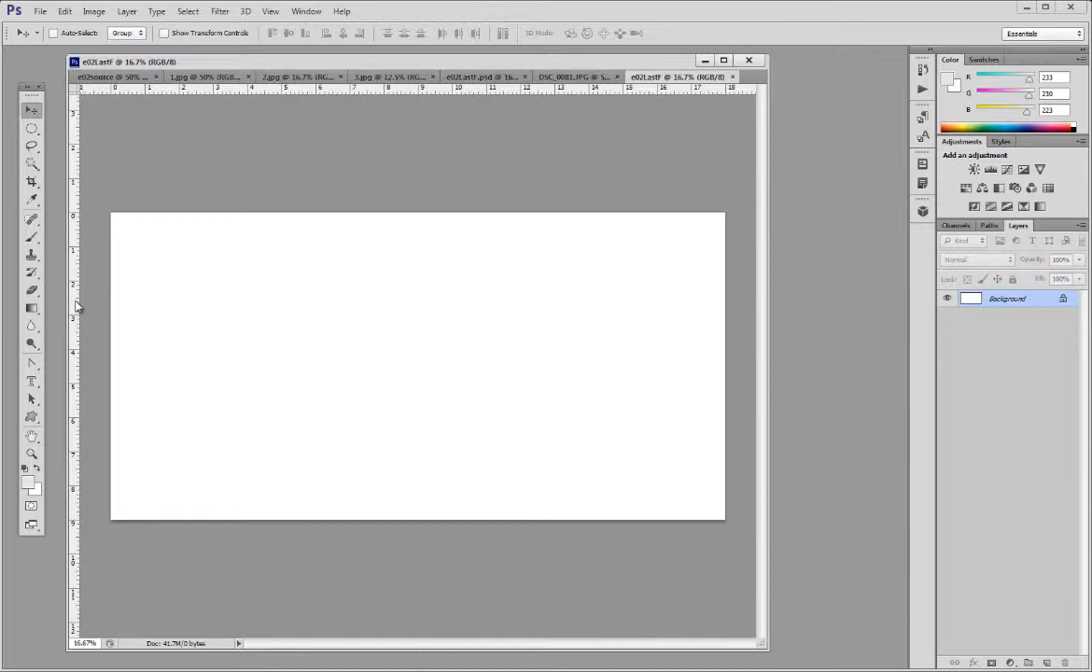
{"action": "left_click_drag", "start_coordinate": [76, 306], "coordinate": [213, 272]}
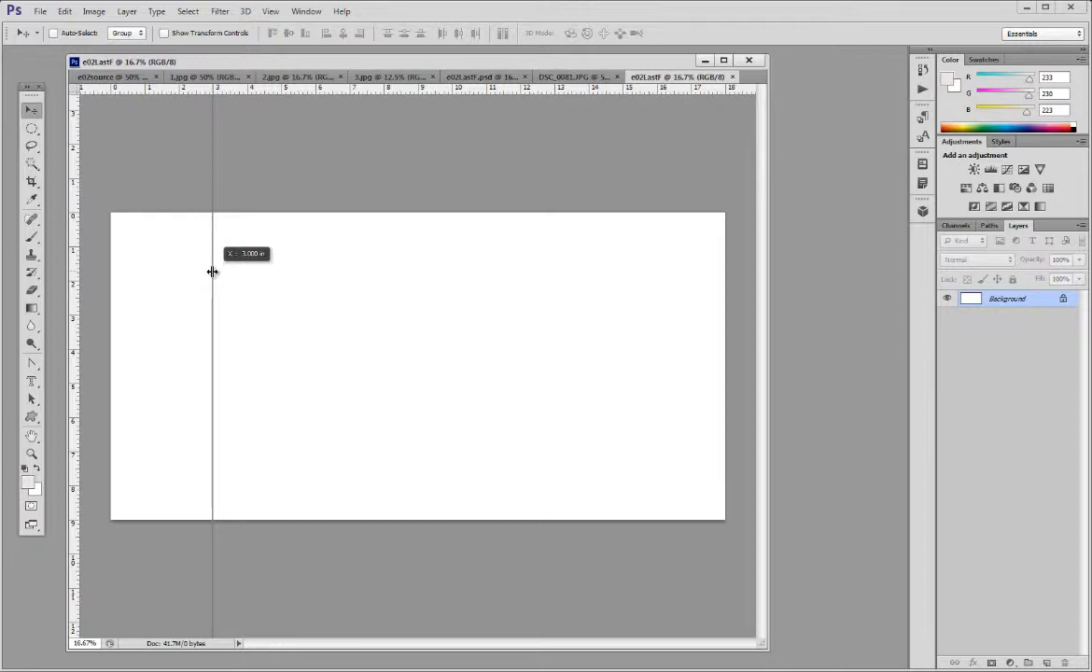
{"action": "left_click_drag", "start_coordinate": [213, 271], "coordinate": [53, 255]}
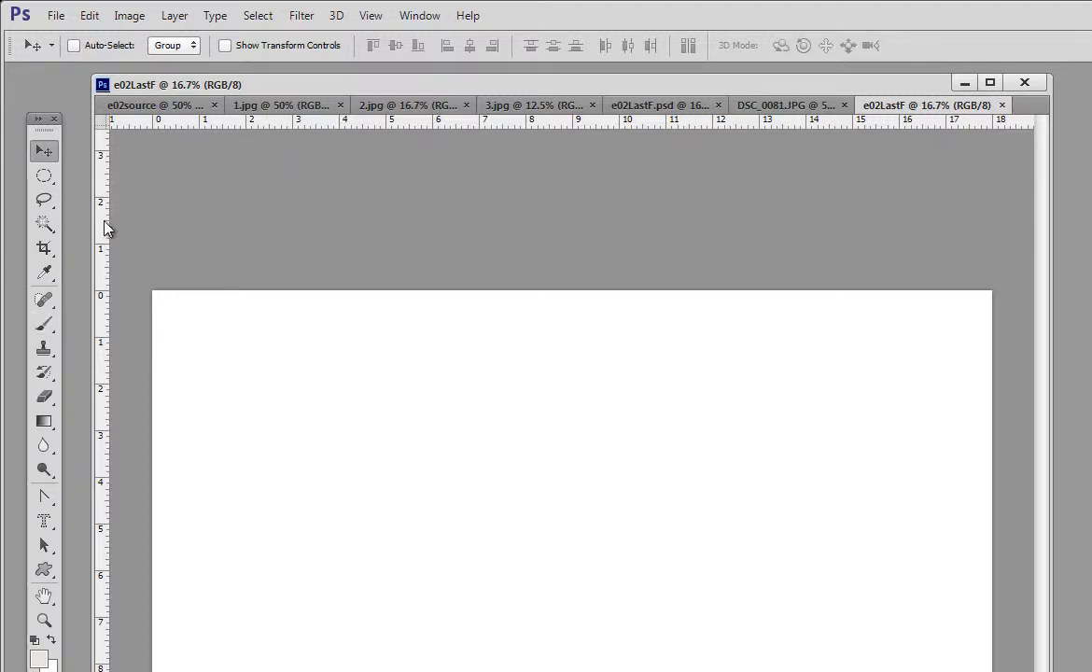
Step: Place vertical guides at 3, 6, 9, 12 and 15 inches and a horizontal guide at about 4.5 inches
{"action": "left_click_drag", "start_coordinate": [104, 228], "coordinate": [295, 231]}
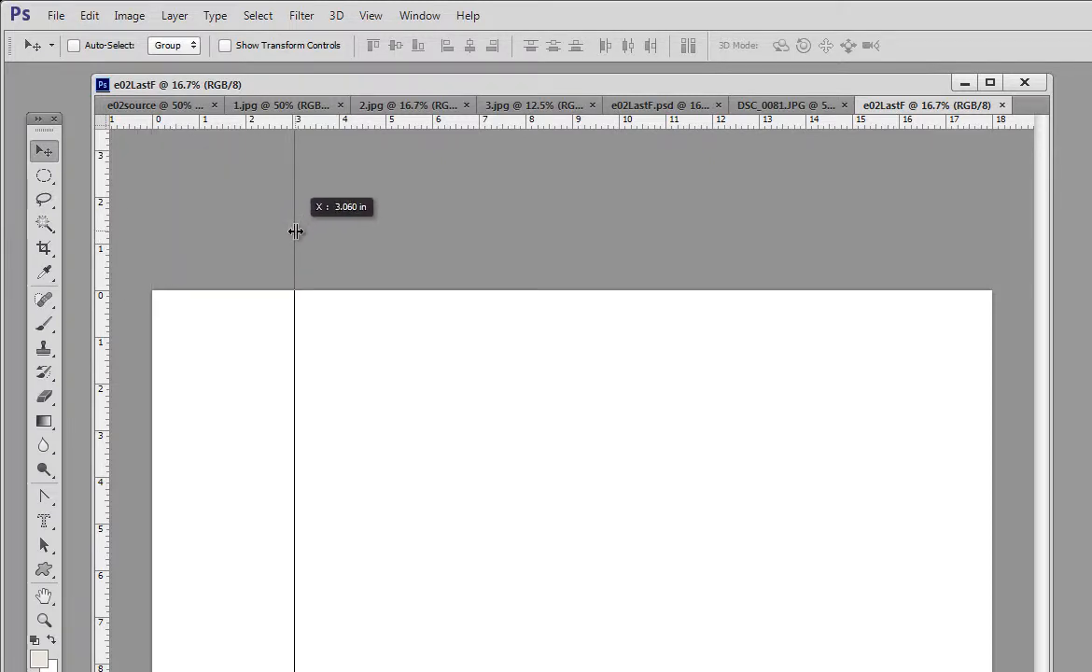
{"action": "left_click_drag", "start_coordinate": [295, 232], "coordinate": [293, 233]}
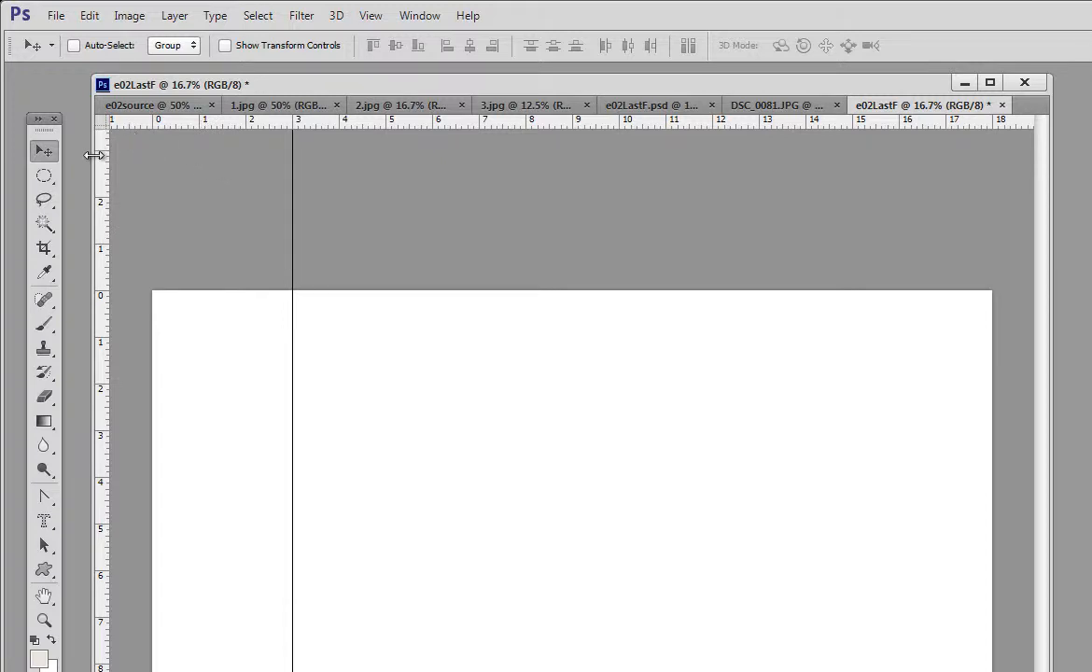
{"action": "left_click_drag", "start_coordinate": [104, 173], "coordinate": [435, 220]}
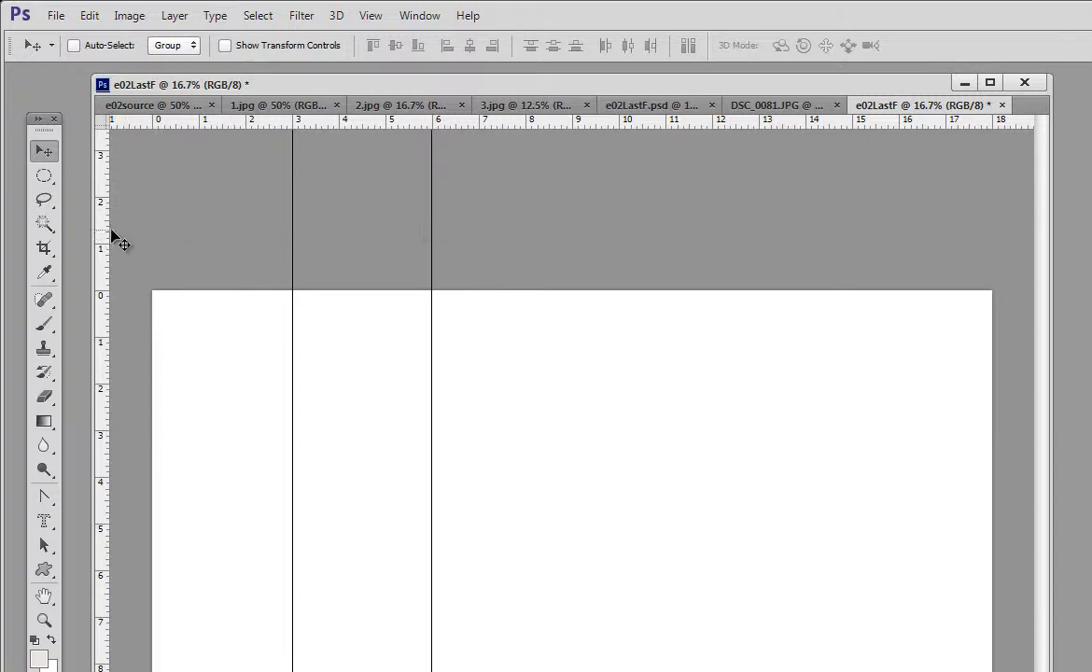
{"action": "left_click_drag", "start_coordinate": [105, 238], "coordinate": [573, 248]}
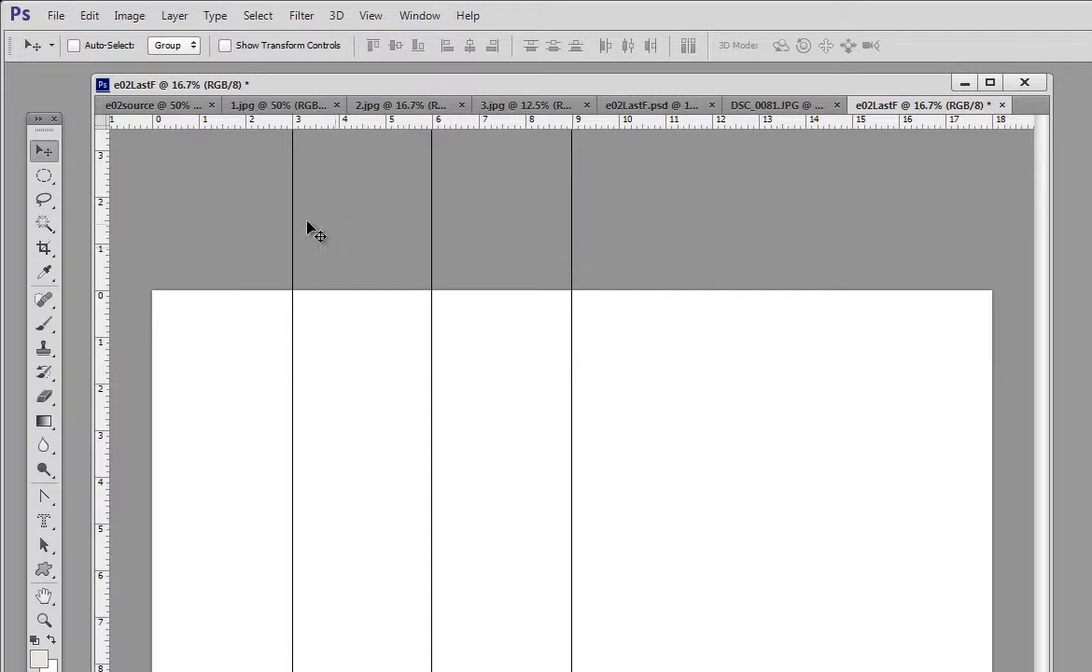
{"action": "left_click_drag", "start_coordinate": [105, 243], "coordinate": [714, 257]}
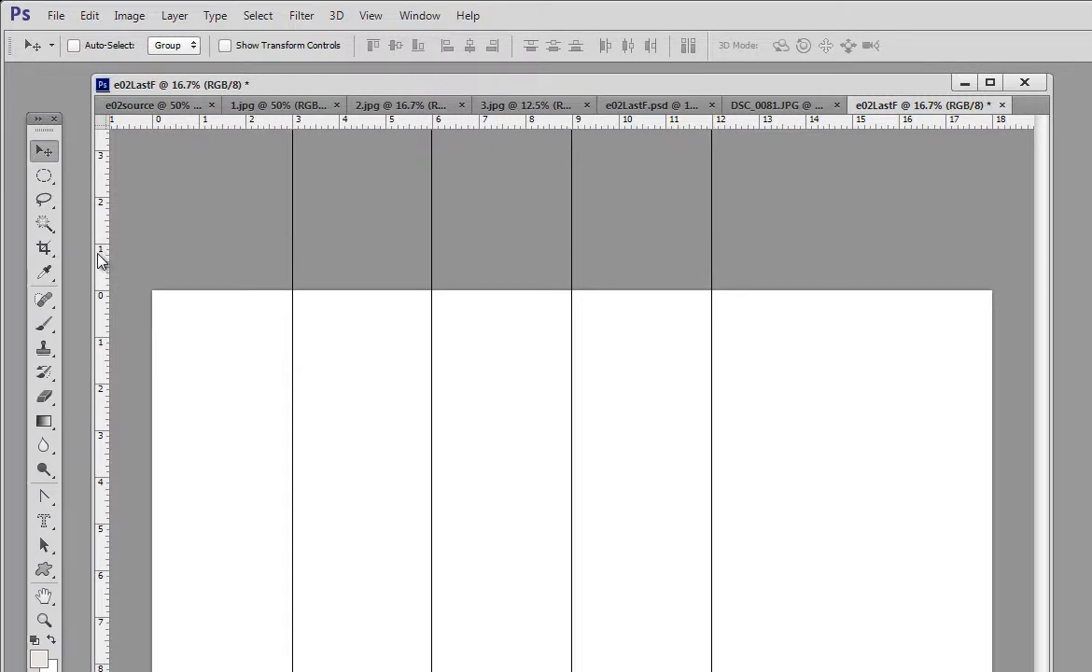
{"action": "left_click_drag", "start_coordinate": [103, 253], "coordinate": [855, 354]}
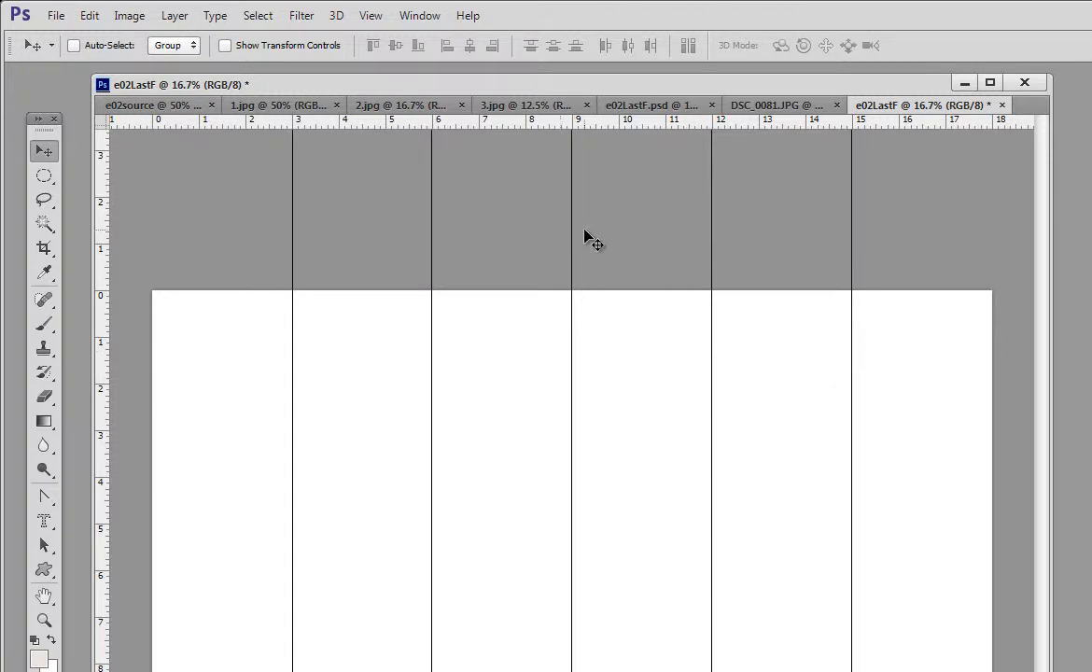
{"action": "left_click_drag", "start_coordinate": [551, 127], "coordinate": [503, 500]}
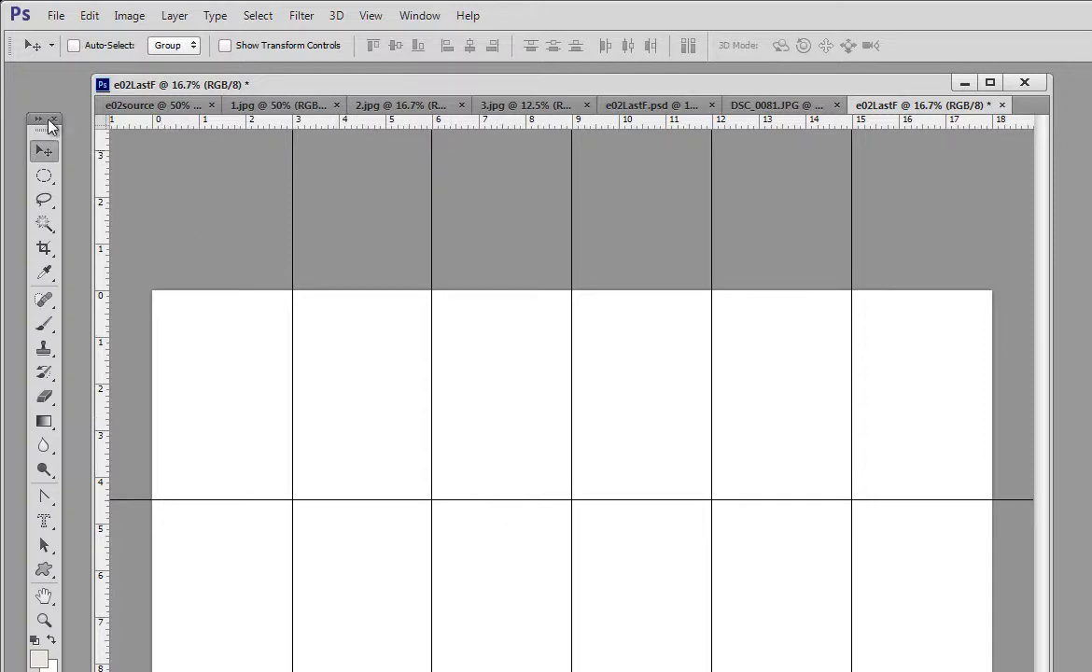
Step: Try a cyan and a blue-violet custom guide colour in the guides preferences
{"action": "left_click", "coordinate": [91, 17]}
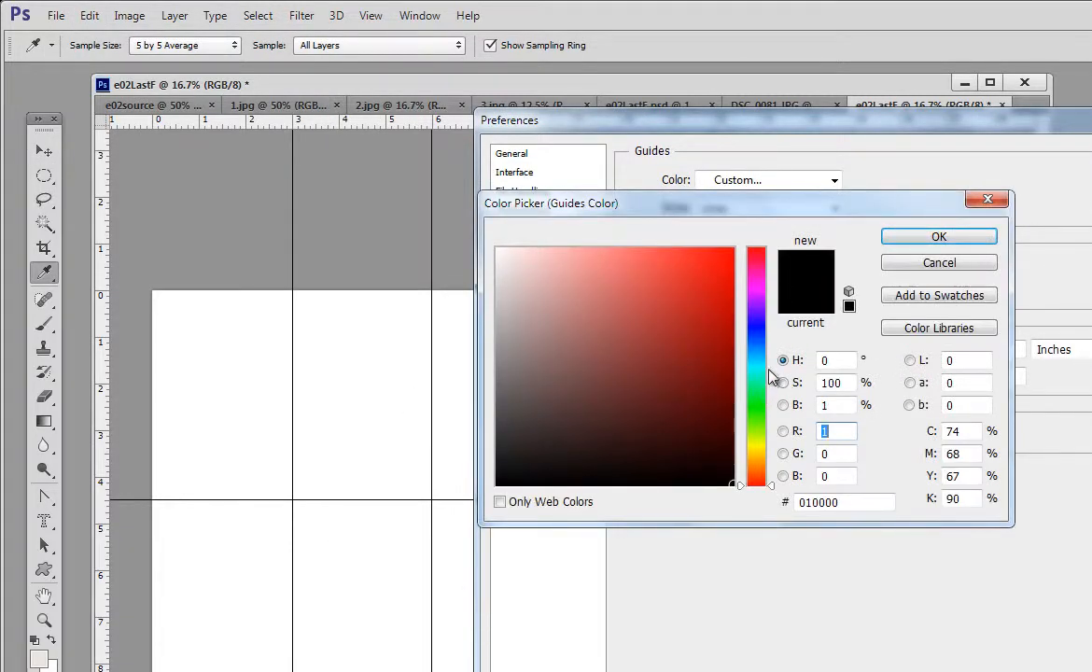
{"action": "left_click", "coordinate": [756, 370]}
{"action": "left_click", "coordinate": [713, 278]}
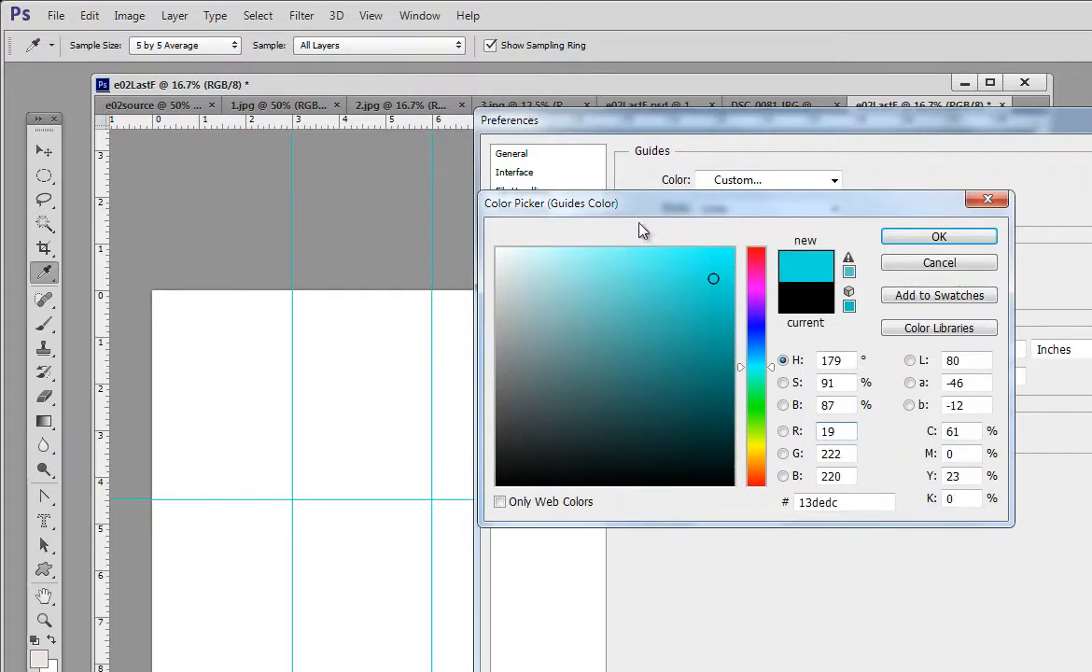
{"action": "left_click", "coordinate": [755, 318]}
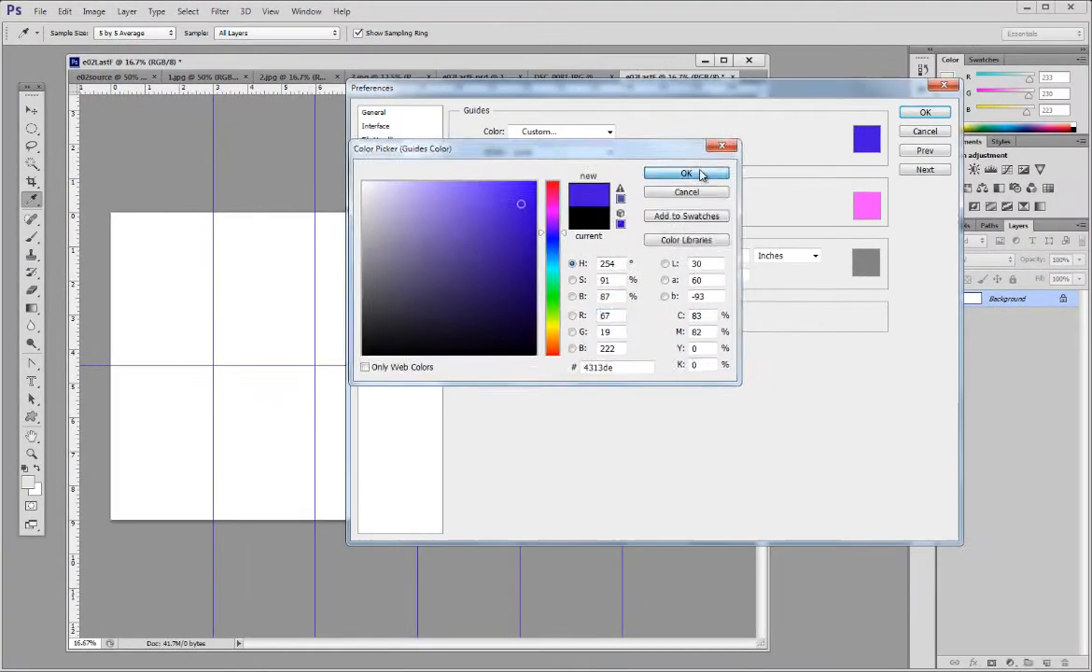
{"action": "left_click", "coordinate": [938, 236]}
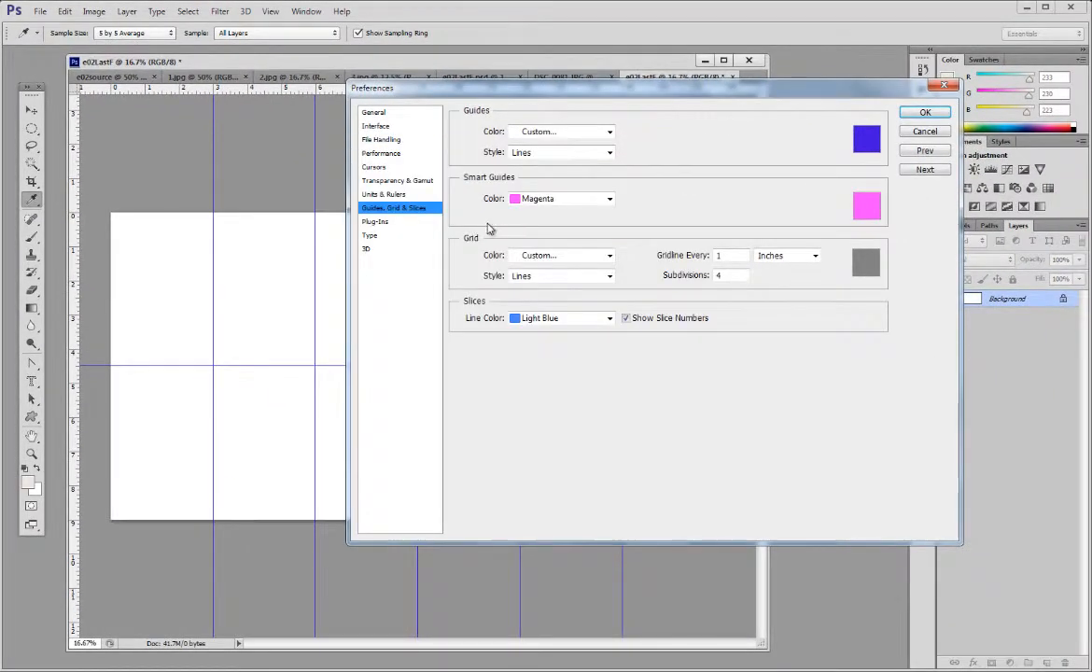
{"action": "left_click", "coordinate": [924, 113]}
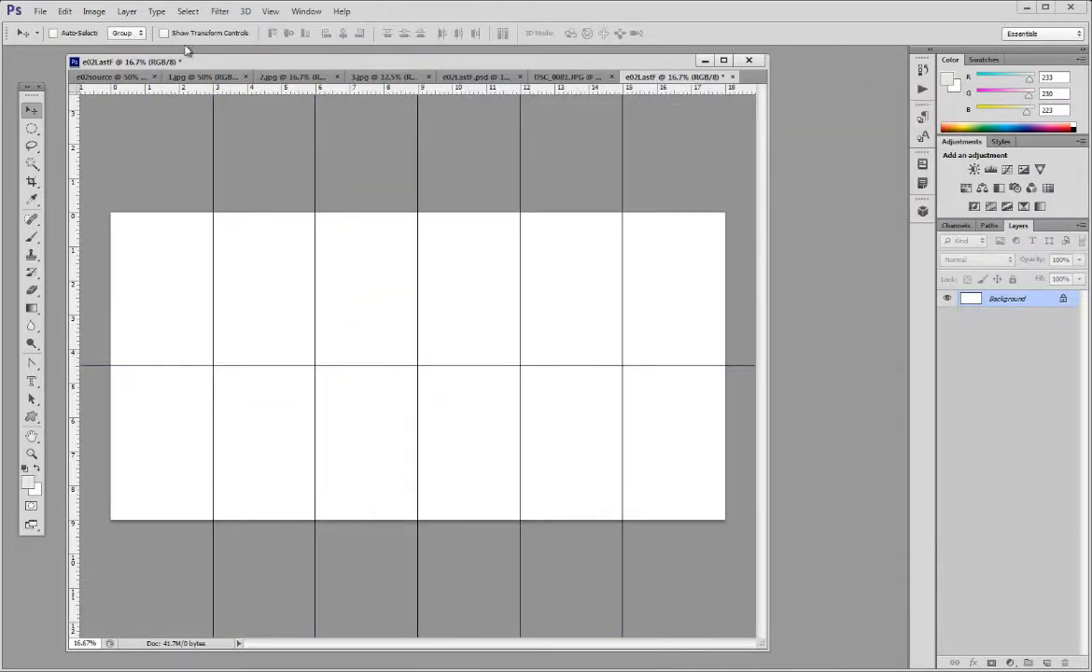
Step: Float the DSC_0081.JPG portrait, copy it into e02LastF's upper row between the 3 and 6 inch guides, and minimize its window
{"action": "left_click_drag", "start_coordinate": [513, 76], "coordinate": [683, 98]}
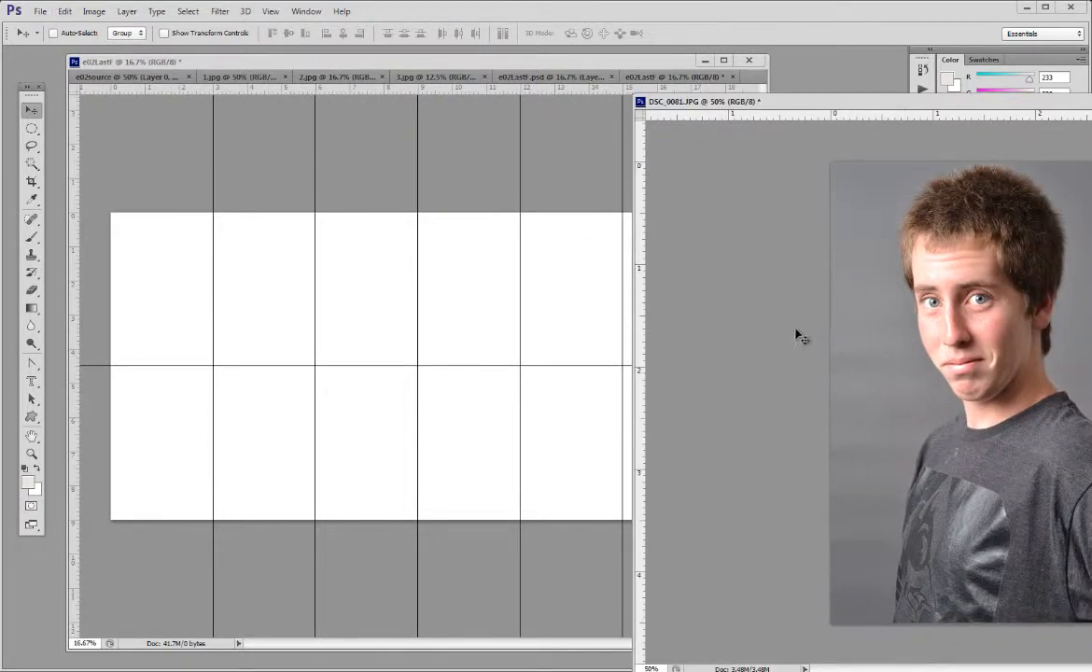
{"action": "left_click_drag", "start_coordinate": [902, 341], "coordinate": [255, 294]}
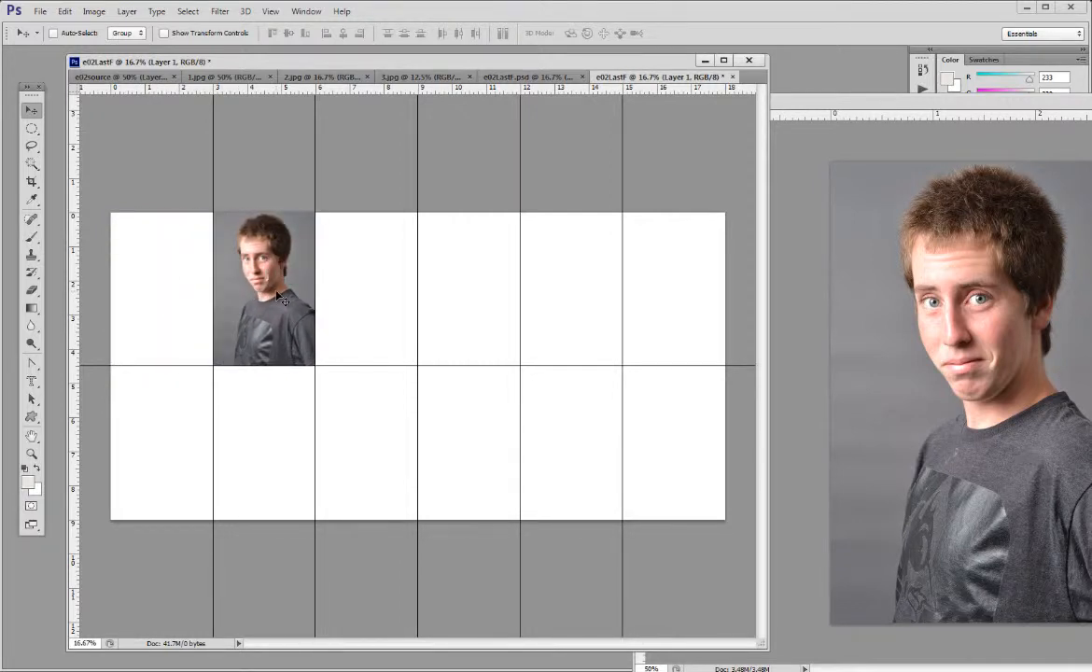
{"action": "left_click_drag", "start_coordinate": [1003, 98], "coordinate": [549, 82]}
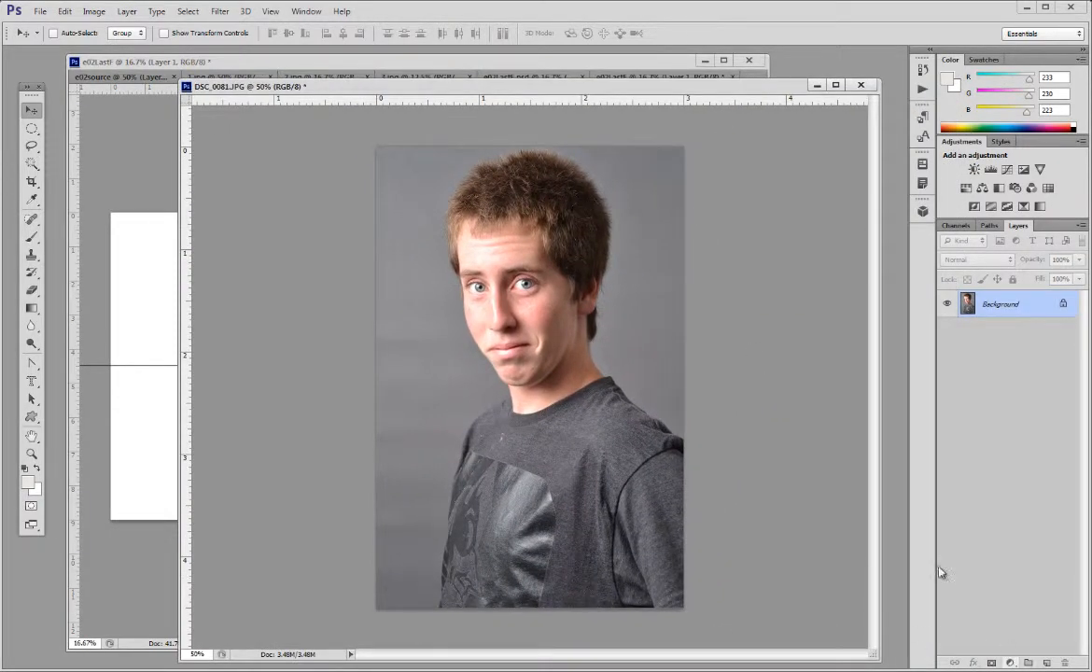
{"action": "left_click", "coordinate": [816, 86]}
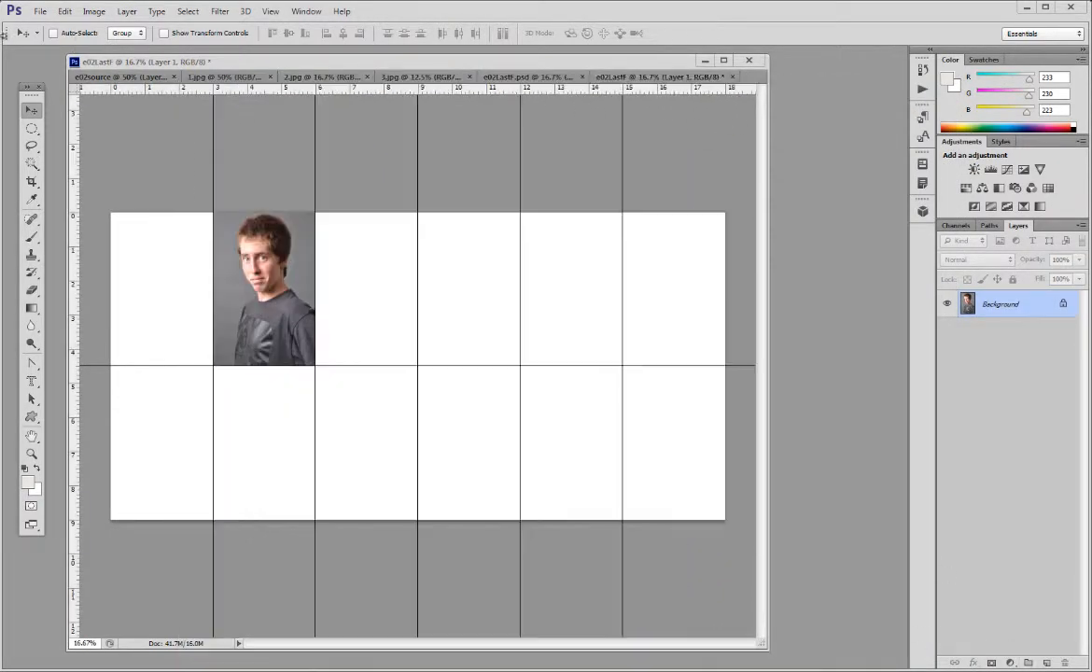
Step: Float 3.jpg and copy its black-and-white portrait into e02LastF's upper row between the 6 and 9 inch guides
{"action": "left_click", "coordinate": [315, 78]}
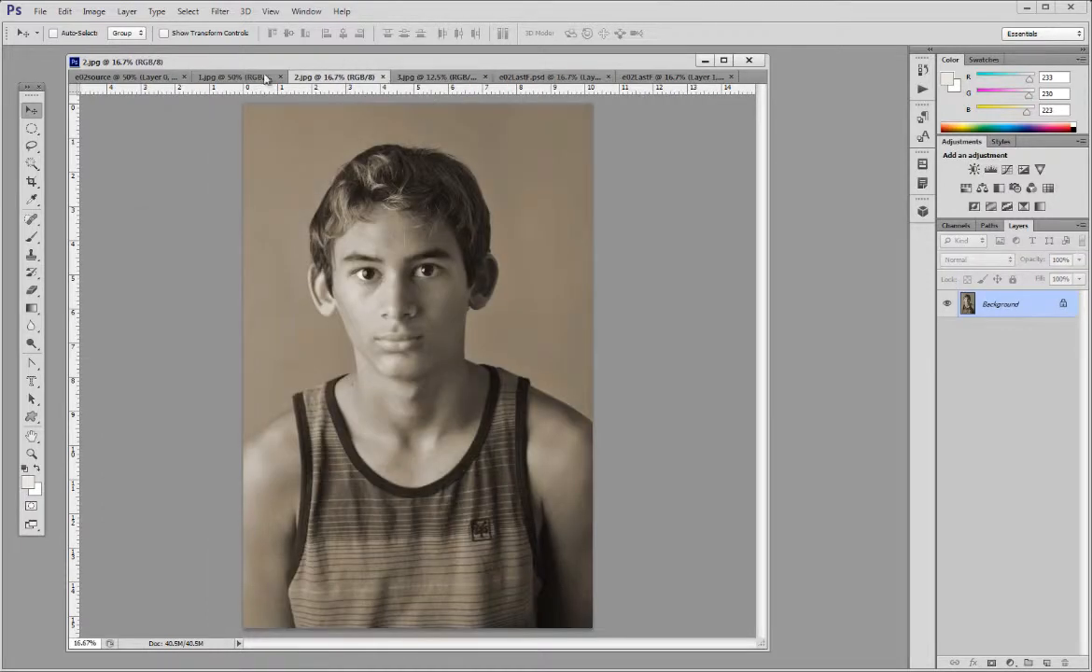
{"action": "left_click", "coordinate": [224, 77]}
{"action": "left_click", "coordinate": [113, 79]}
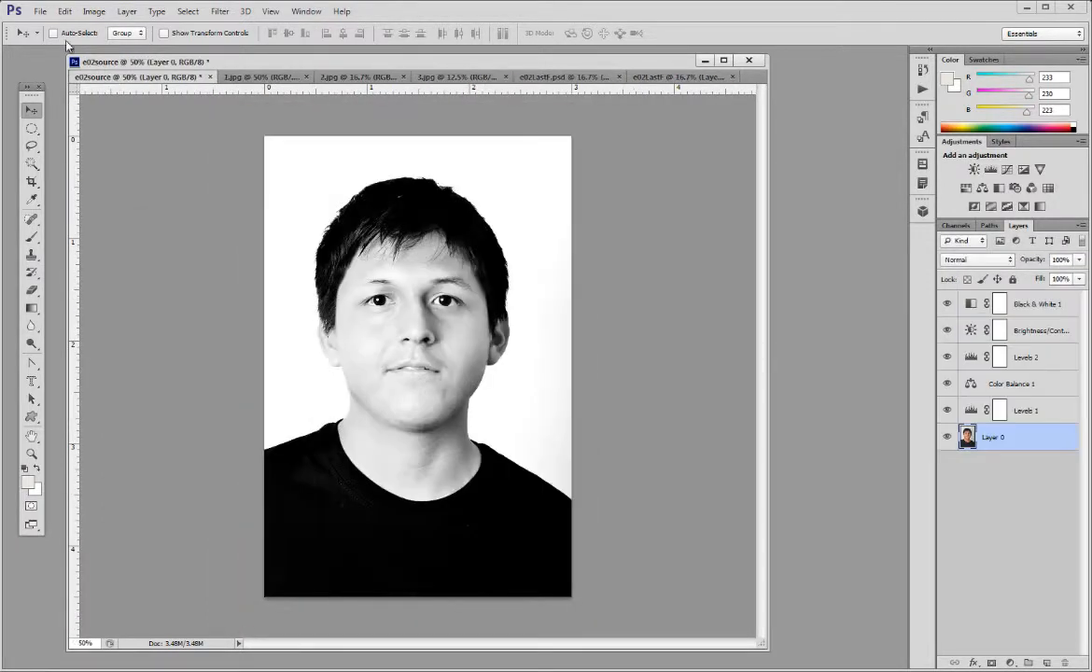
{"action": "left_click", "coordinate": [468, 79]}
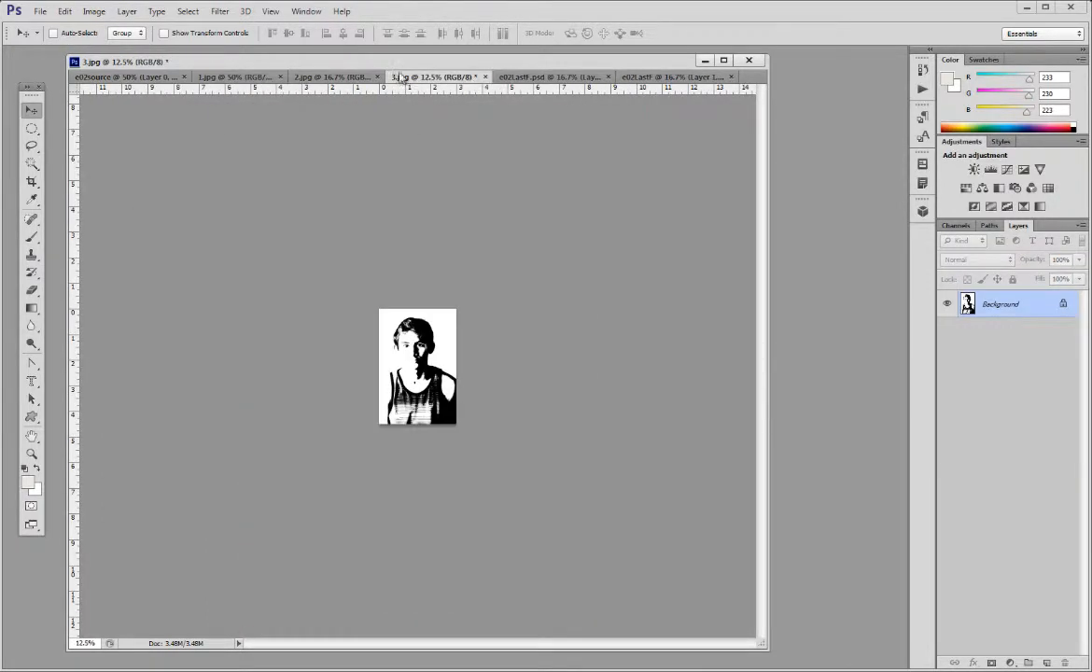
{"action": "left_click_drag", "start_coordinate": [366, 64], "coordinate": [364, 90]}
{"action": "left_click_drag", "start_coordinate": [452, 101], "coordinate": [758, 119]}
{"action": "left_click", "coordinate": [653, 99]}
{"action": "left_click", "coordinate": [922, 320]}
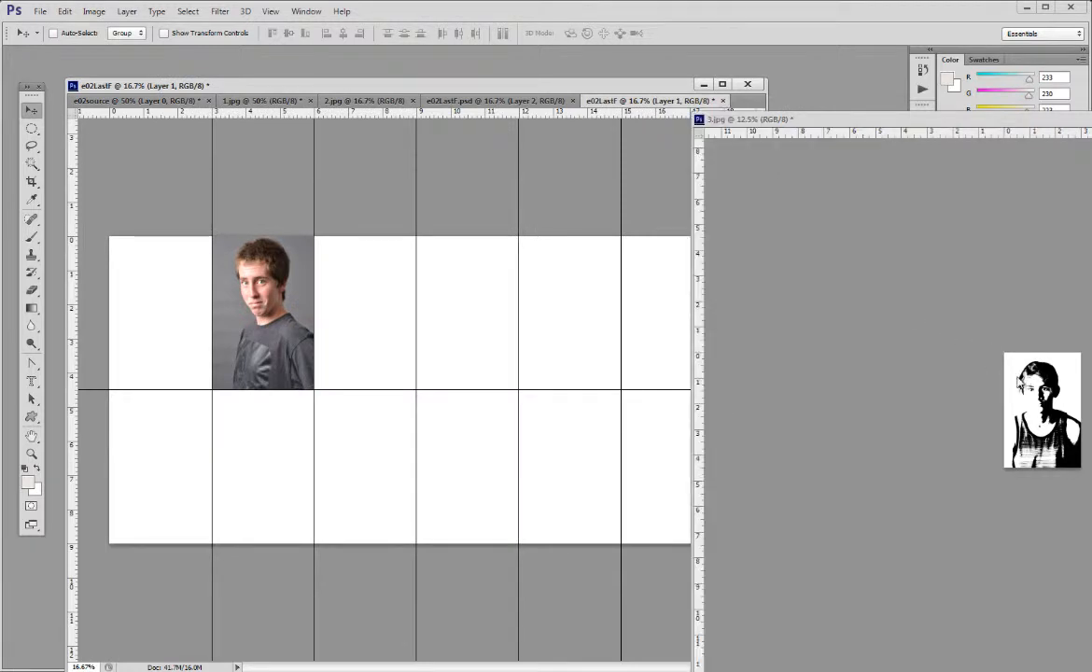
{"action": "left_click_drag", "start_coordinate": [1052, 399], "coordinate": [381, 298]}
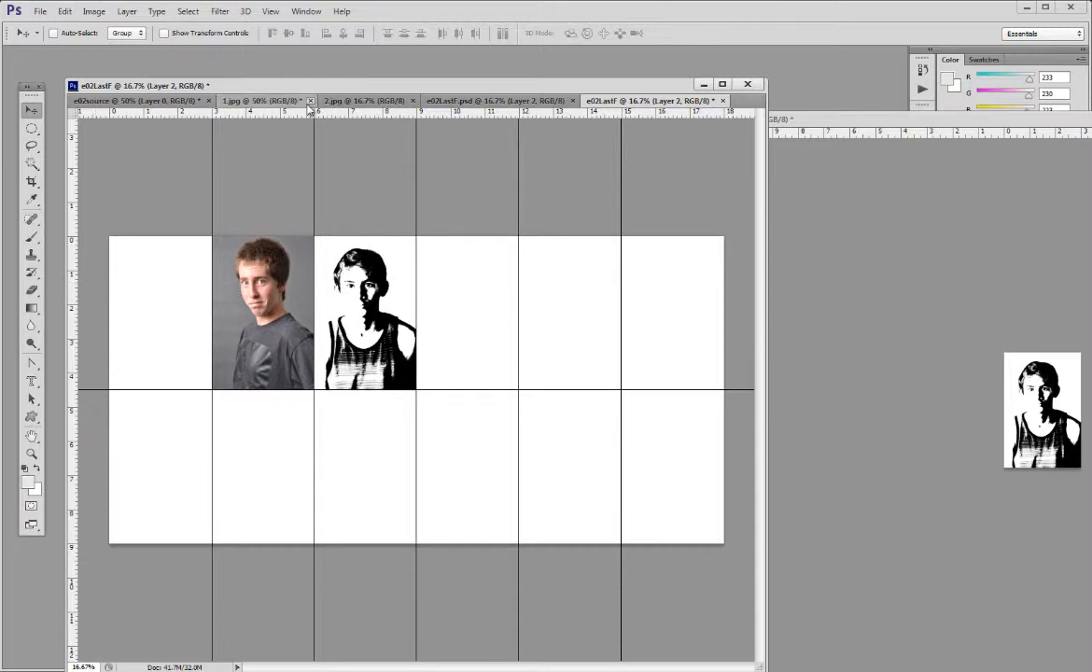
{"action": "left_click_drag", "start_coordinate": [215, 84], "coordinate": [208, 52]}
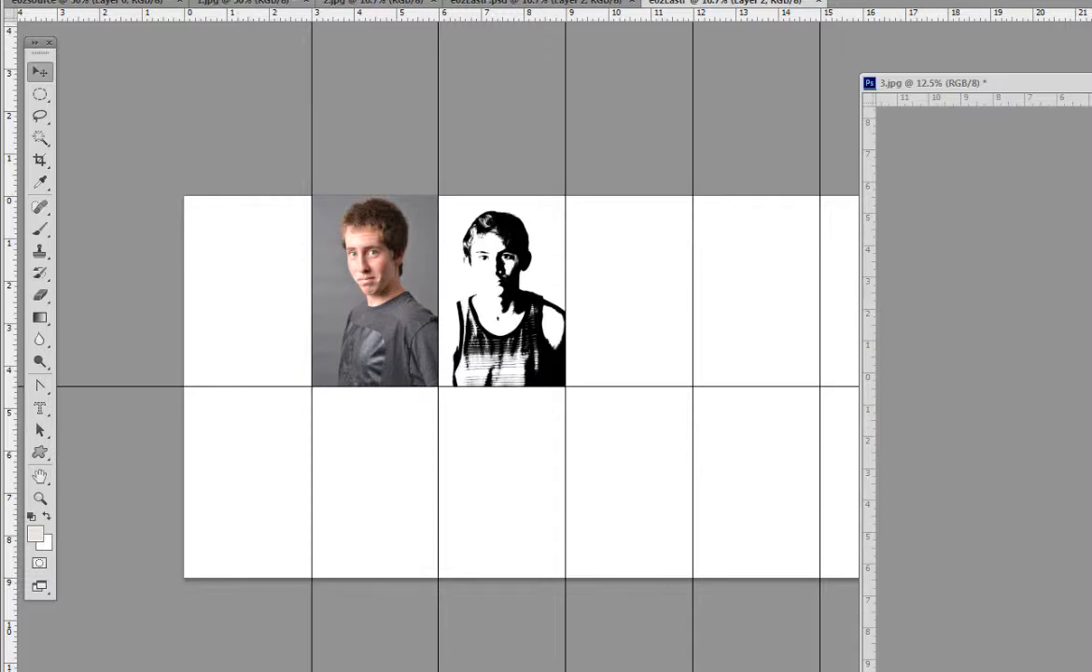
Step: Save the grid document as e02LastF.jpg in JPEG format, quality 10, in the Period 6 folder on DATA (D:)
{"action": "left_click", "coordinate": [42, 1]}
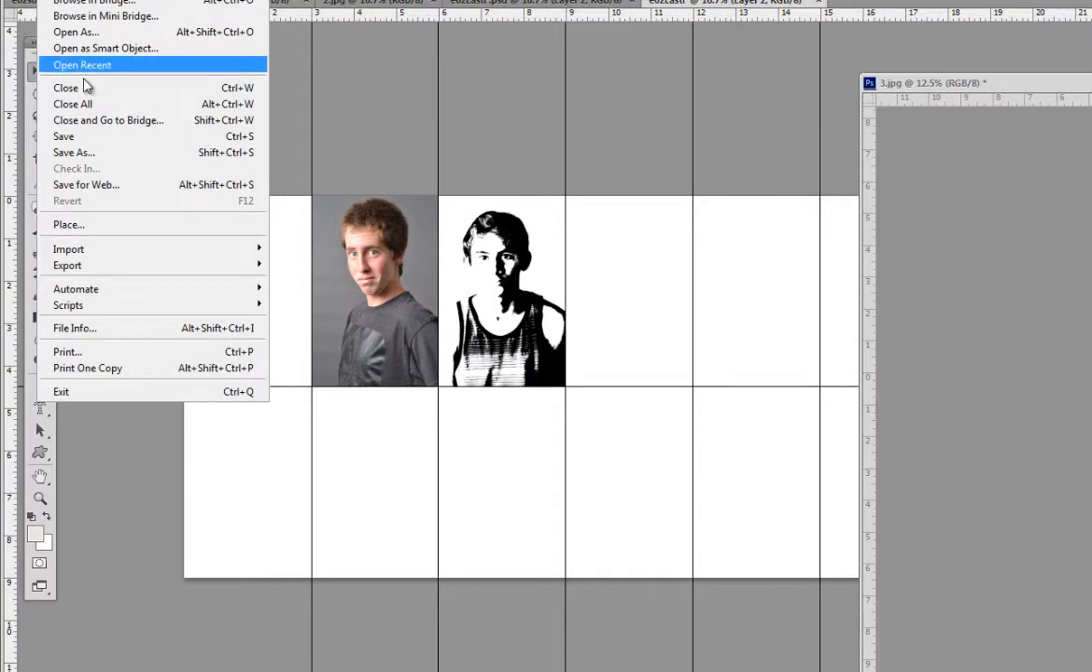
{"action": "left_click", "coordinate": [80, 159]}
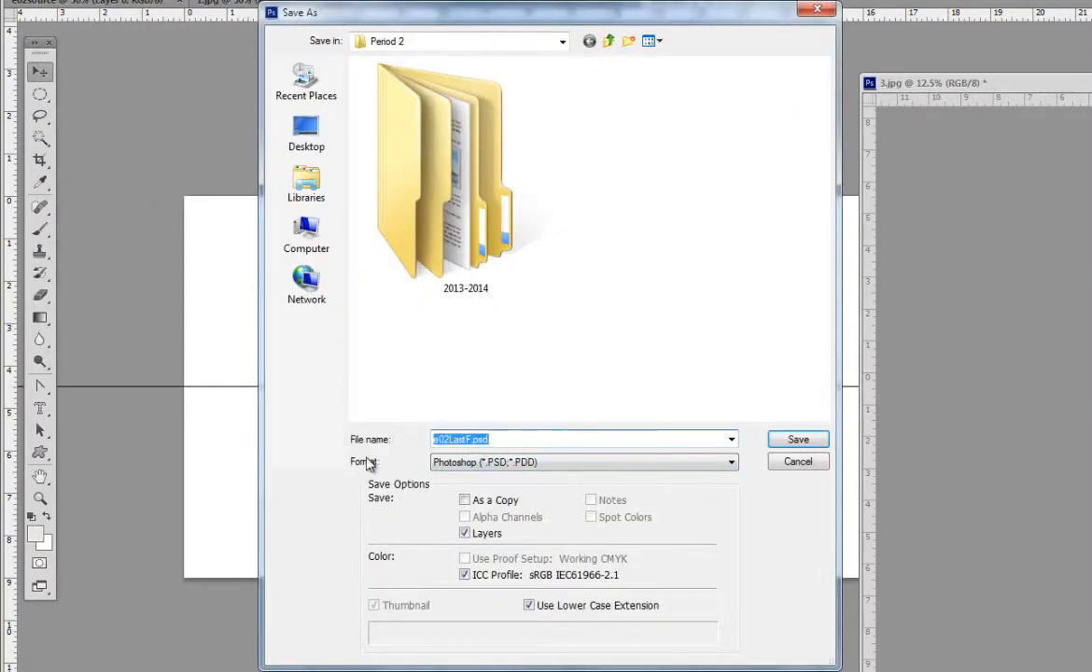
{"action": "left_click", "coordinate": [513, 463]}
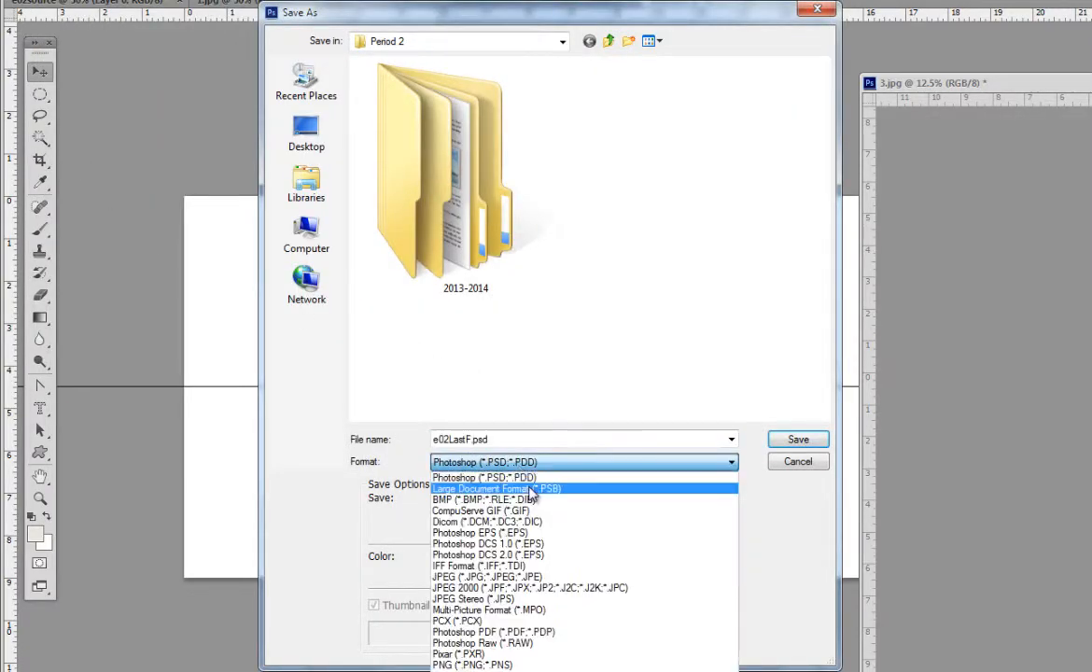
{"action": "left_click", "coordinate": [475, 577]}
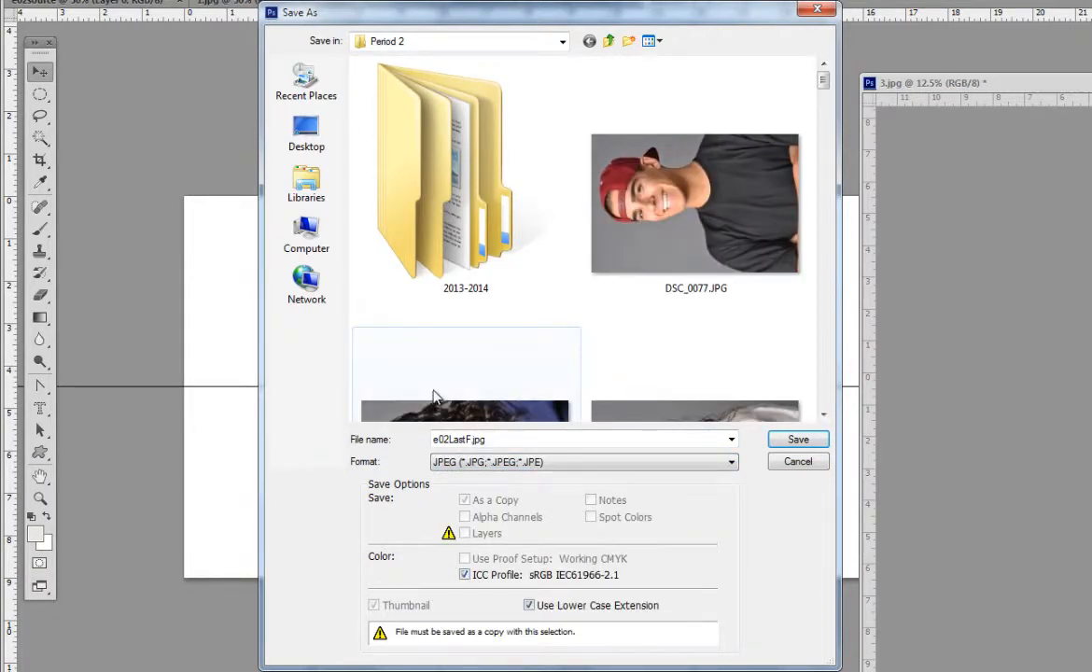
{"action": "left_click", "coordinate": [300, 241]}
{"action": "double_click", "coordinate": [599, 105]}
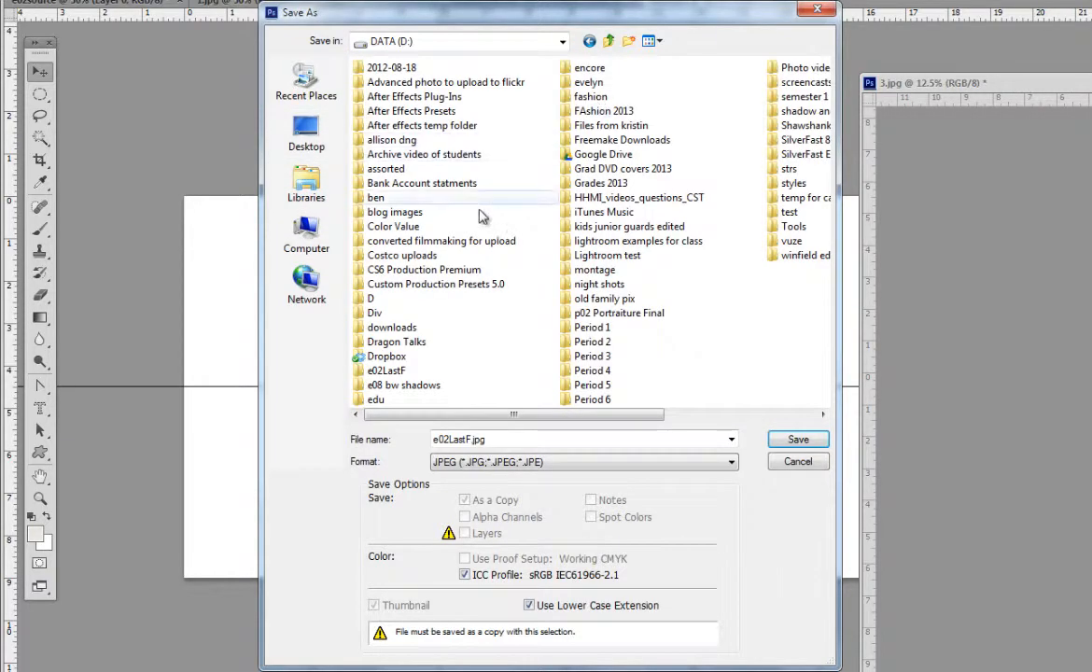
{"action": "double_click", "coordinate": [592, 399]}
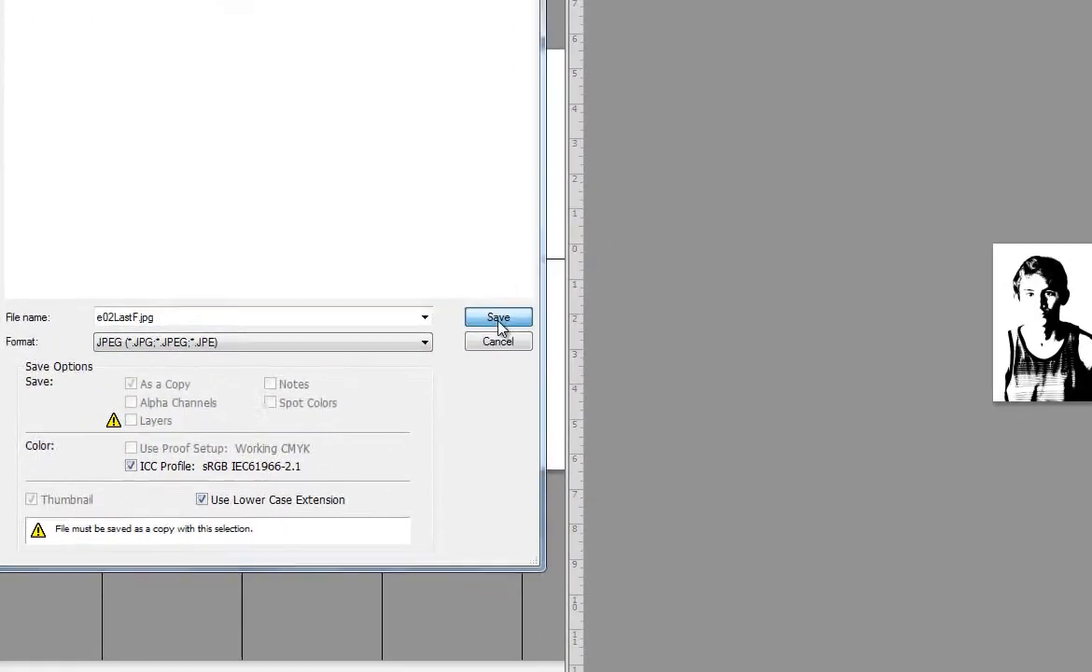
{"action": "left_click", "coordinate": [798, 439]}
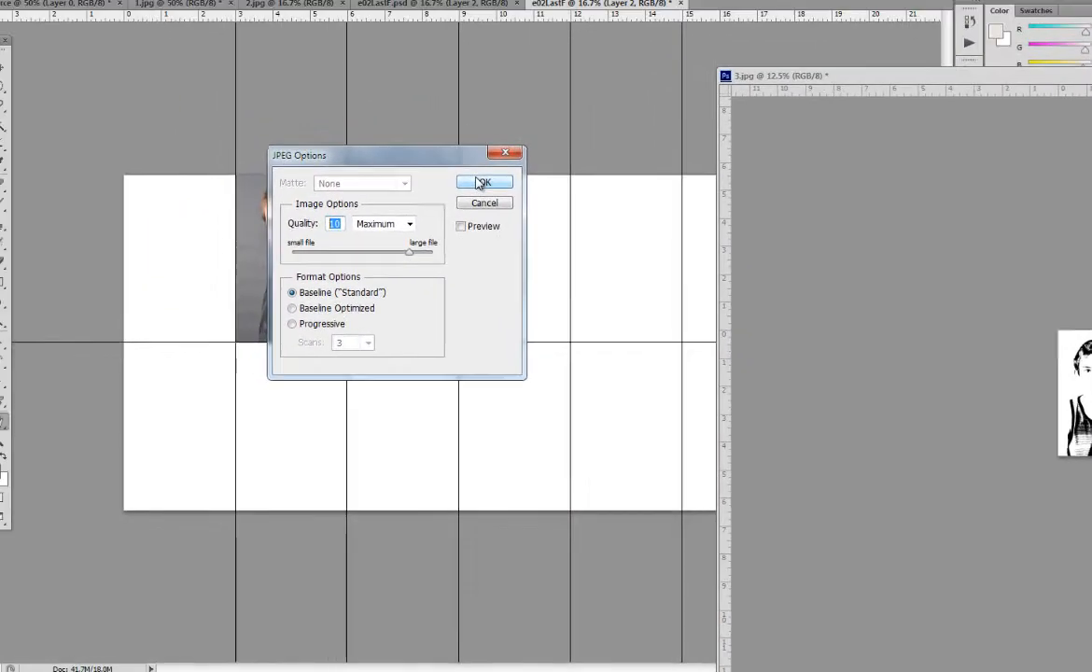
{"action": "left_click", "coordinate": [275, 58]}
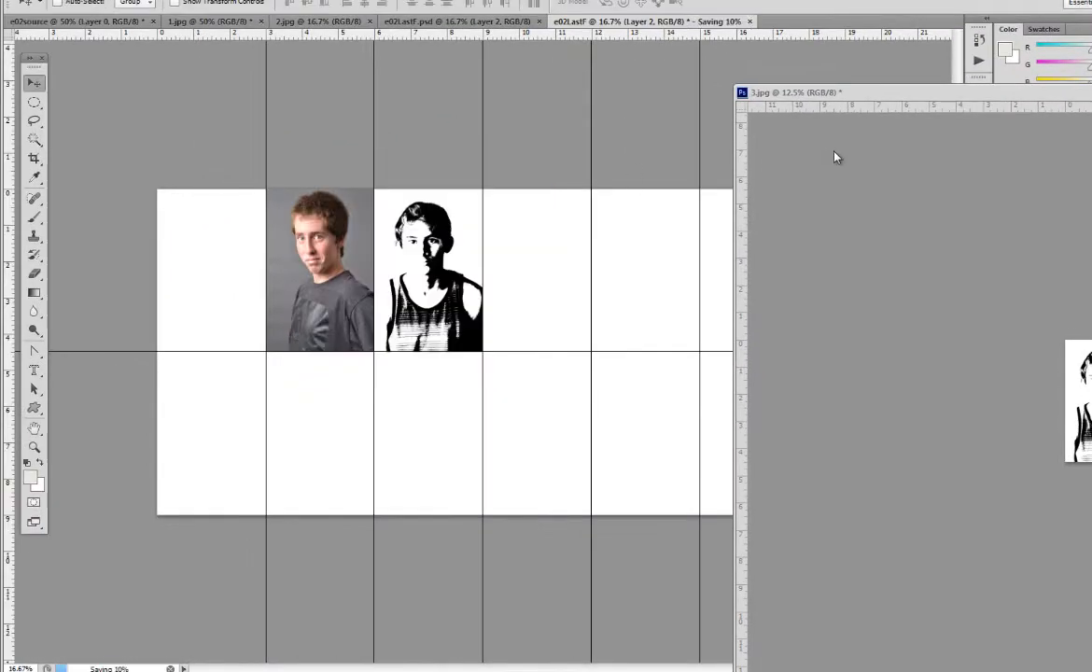
Step: Minimize the 3.jpg window, switch to Windows Explorer and open the IN (U:) network drive
{"action": "left_click_drag", "start_coordinate": [1048, 95], "coordinate": [484, 103]}
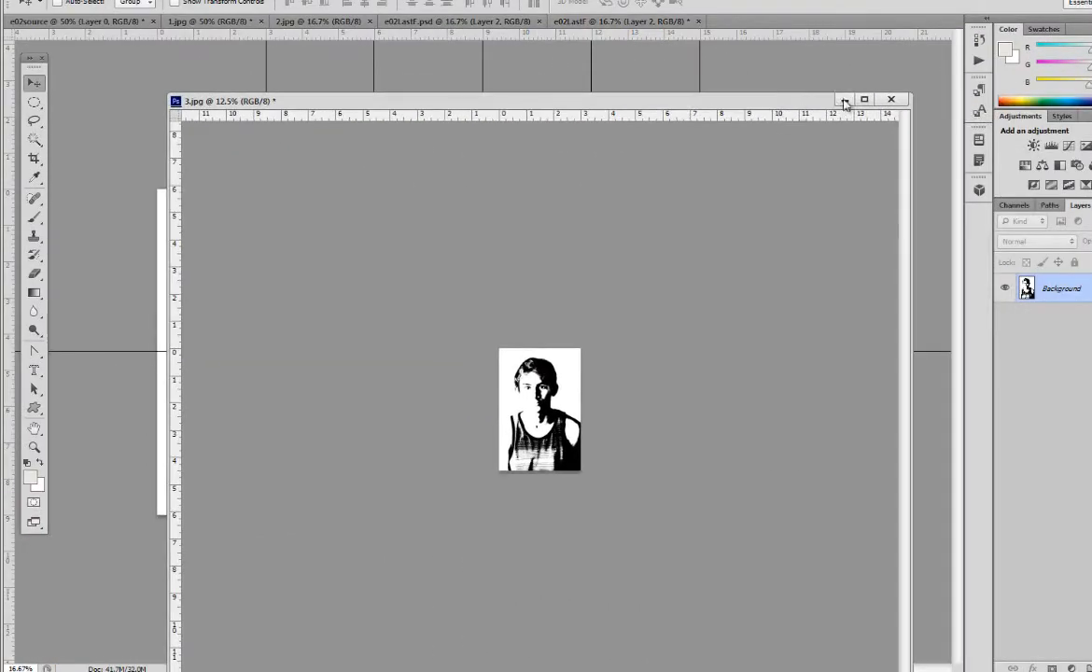
{"action": "left_click", "coordinate": [847, 99]}
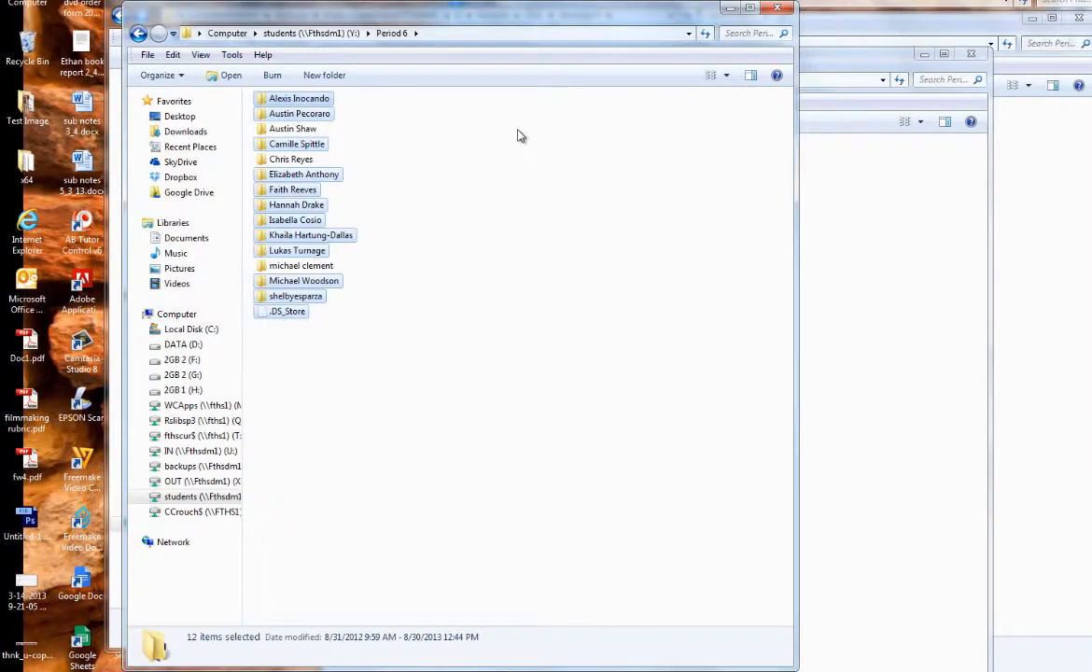
{"action": "left_click", "coordinate": [550, 251]}
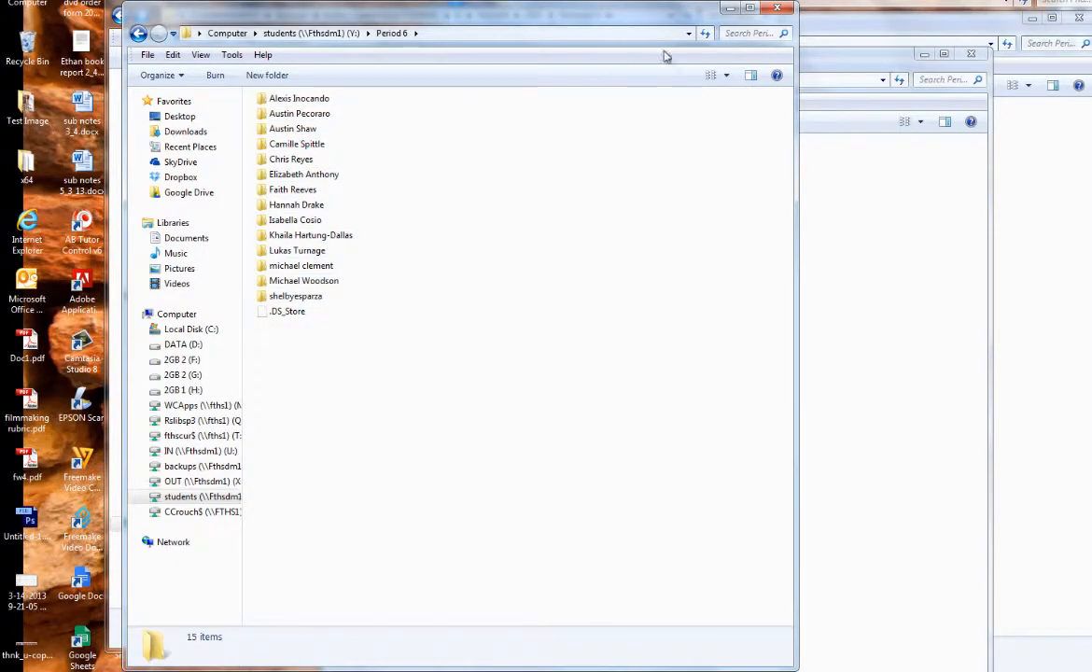
{"action": "left_click_drag", "start_coordinate": [418, 10], "coordinate": [600, 3]}
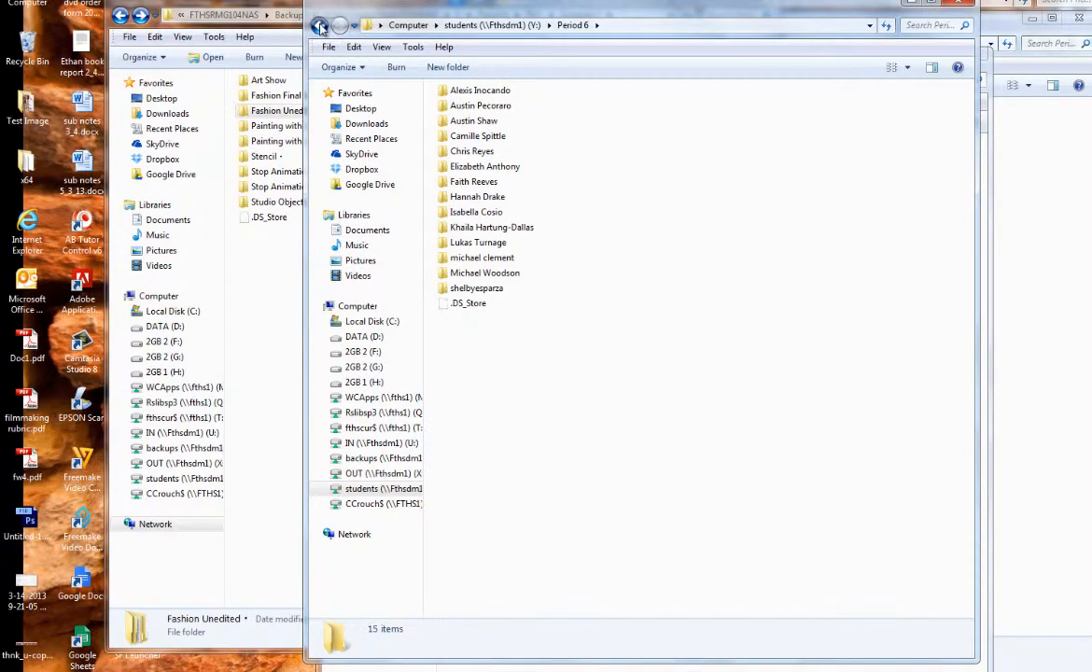
{"action": "left_click", "coordinate": [320, 27]}
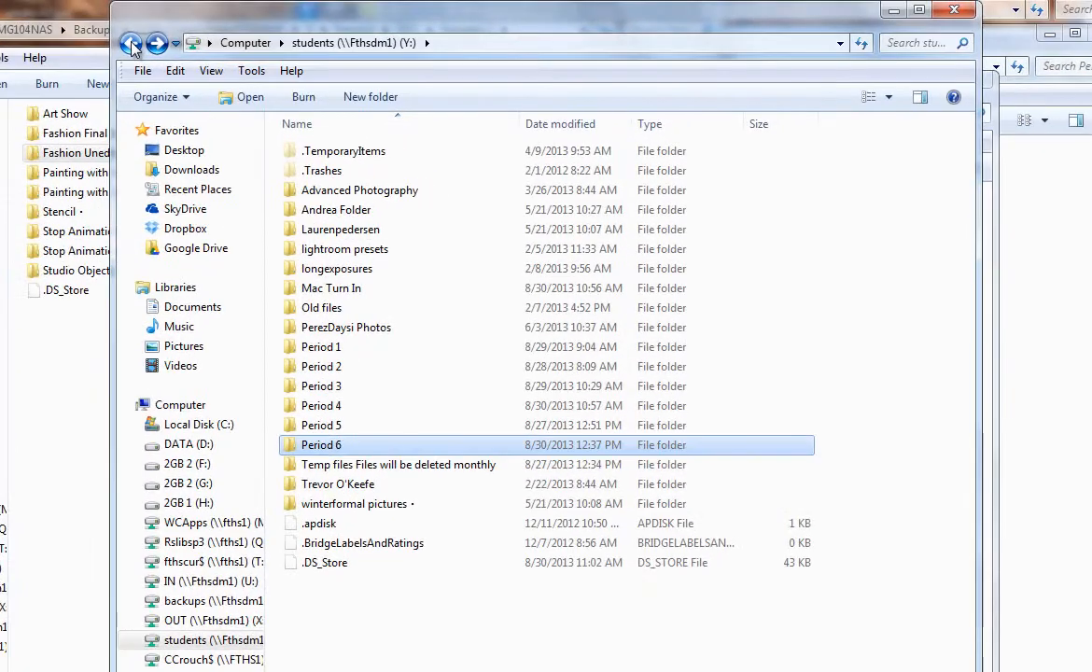
{"action": "left_click", "coordinate": [320, 27]}
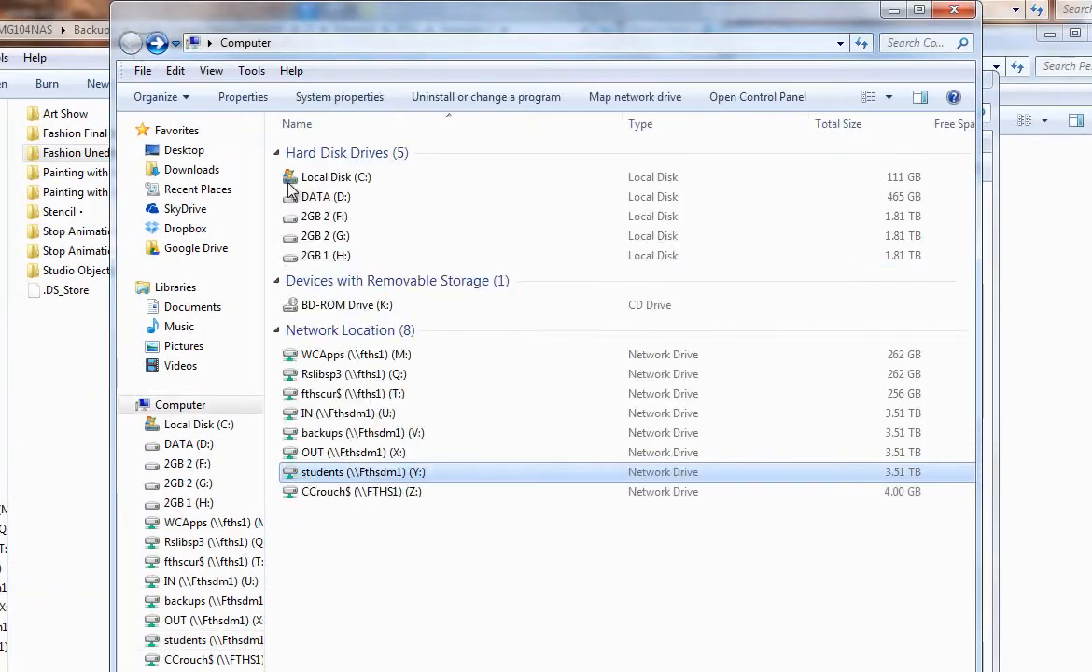
{"action": "double_click", "coordinate": [373, 413]}
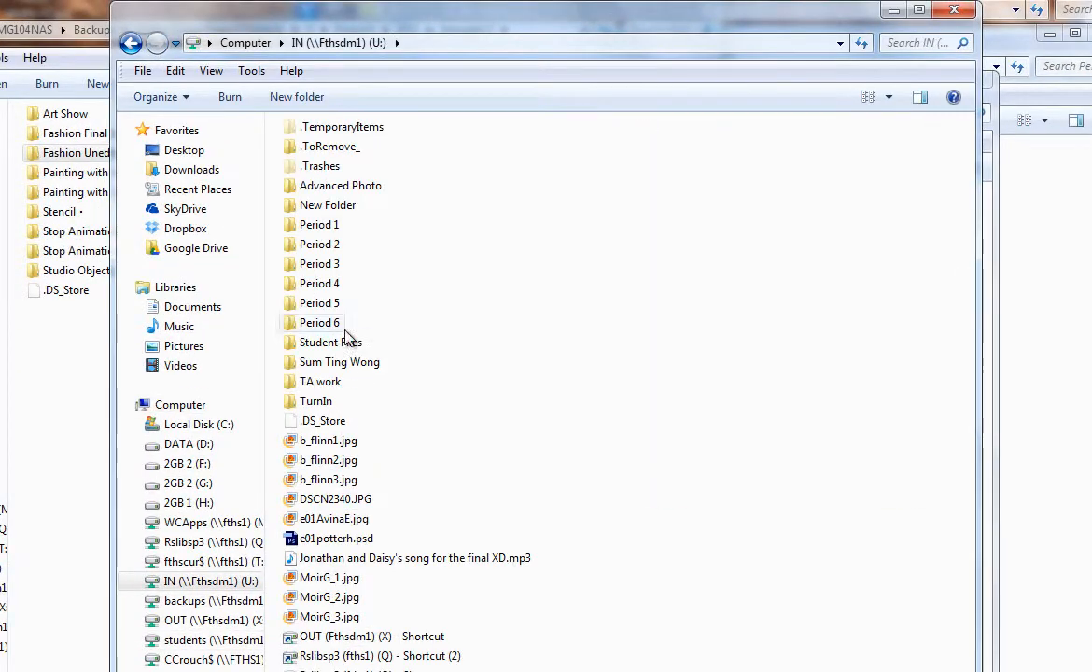
Step: Create a folder named e02 inside Period 6 > 2013-2014 on the IN (U:) drive and open it
{"action": "double_click", "coordinate": [311, 322]}
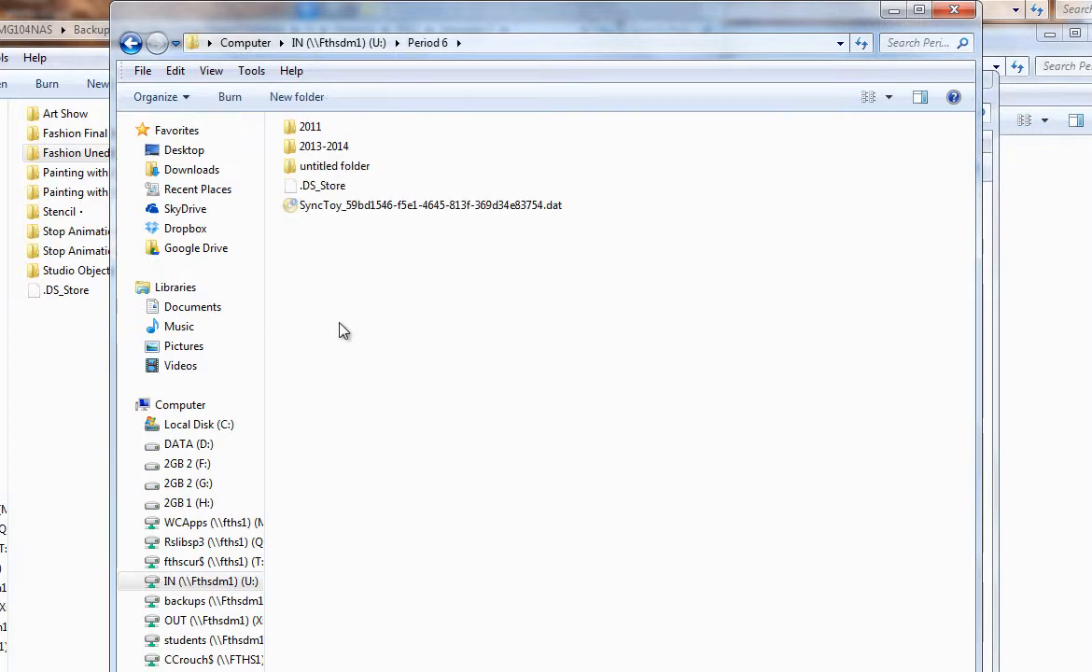
{"action": "double_click", "coordinate": [323, 147]}
{"action": "left_click", "coordinate": [297, 96]}
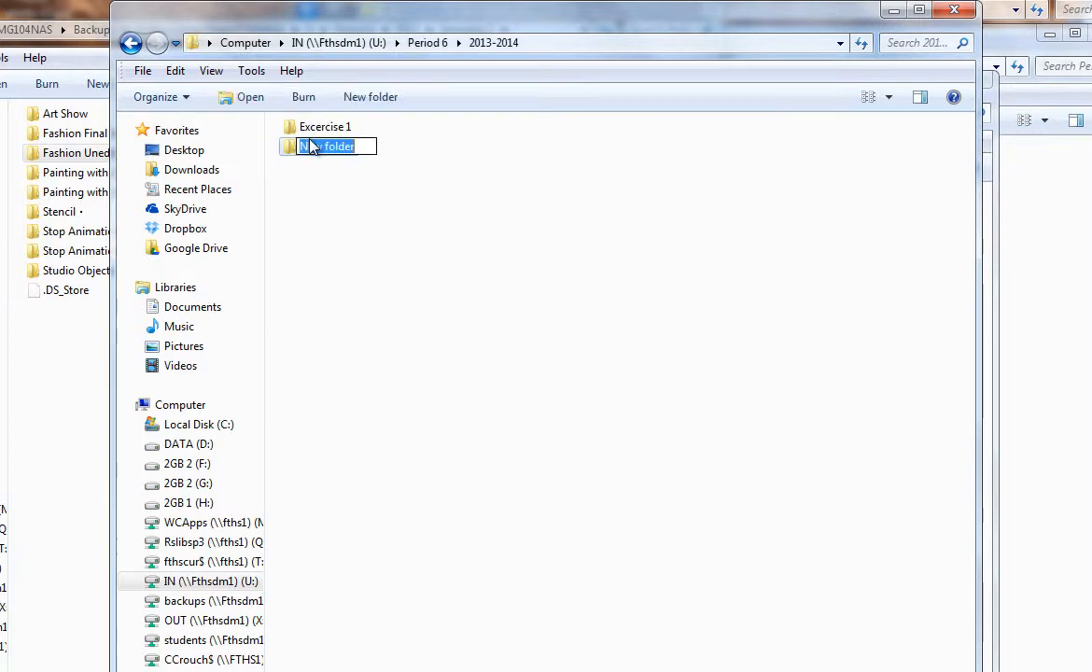
{"action": "type", "text": "e"}
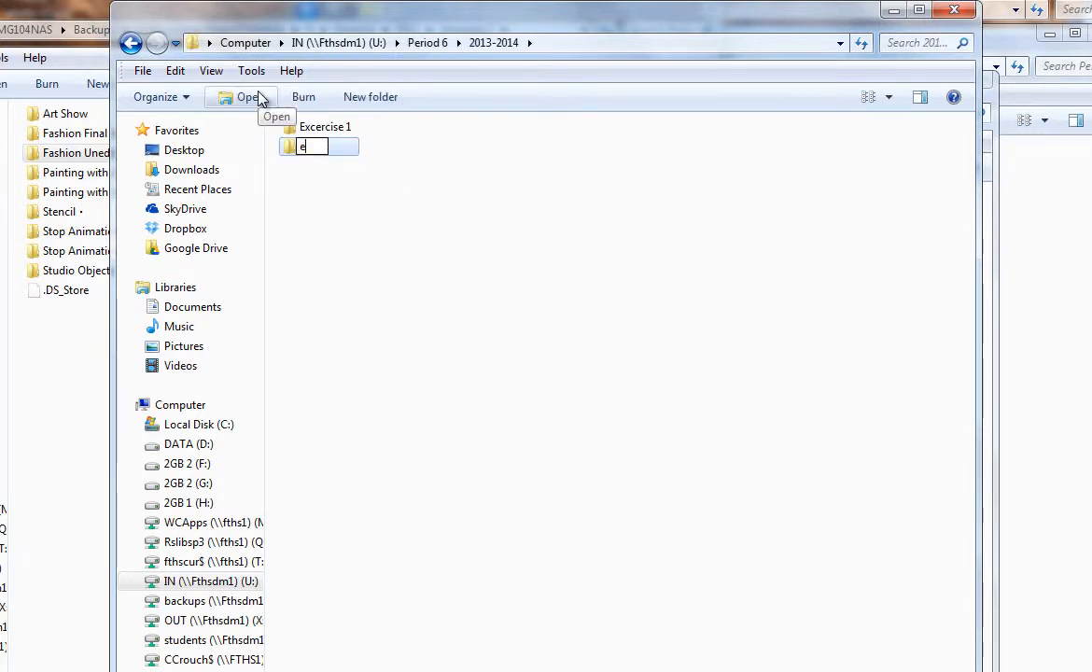
{"action": "type", "text": "02"}
{"action": "key", "text": "Return"}
{"action": "left_click", "coordinate": [407, 156]}
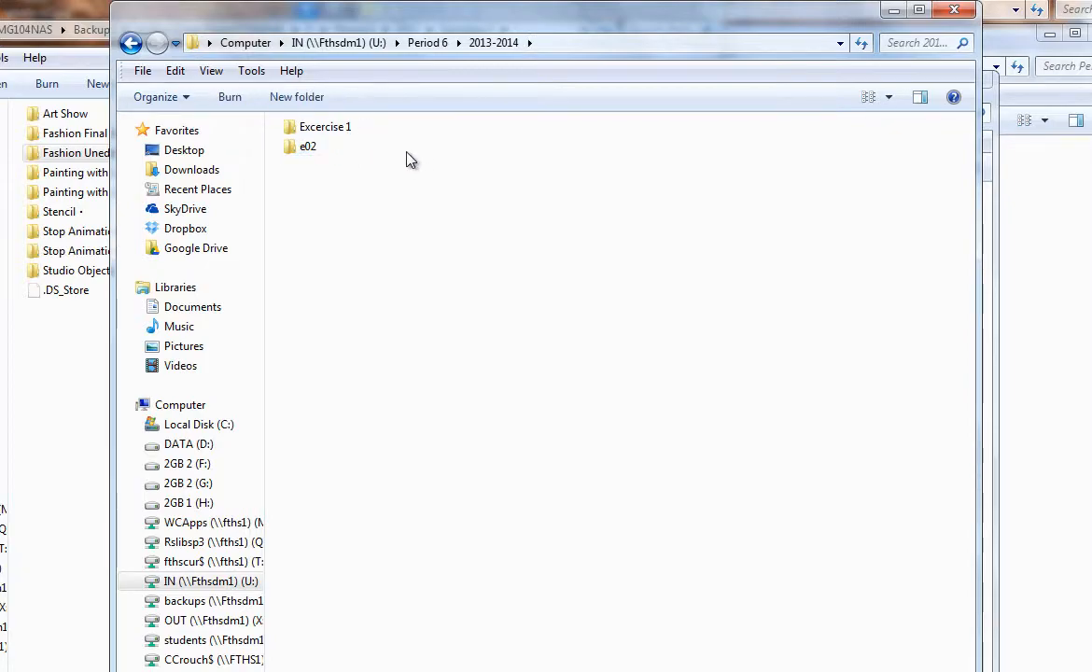
{"action": "double_click", "coordinate": [308, 149]}
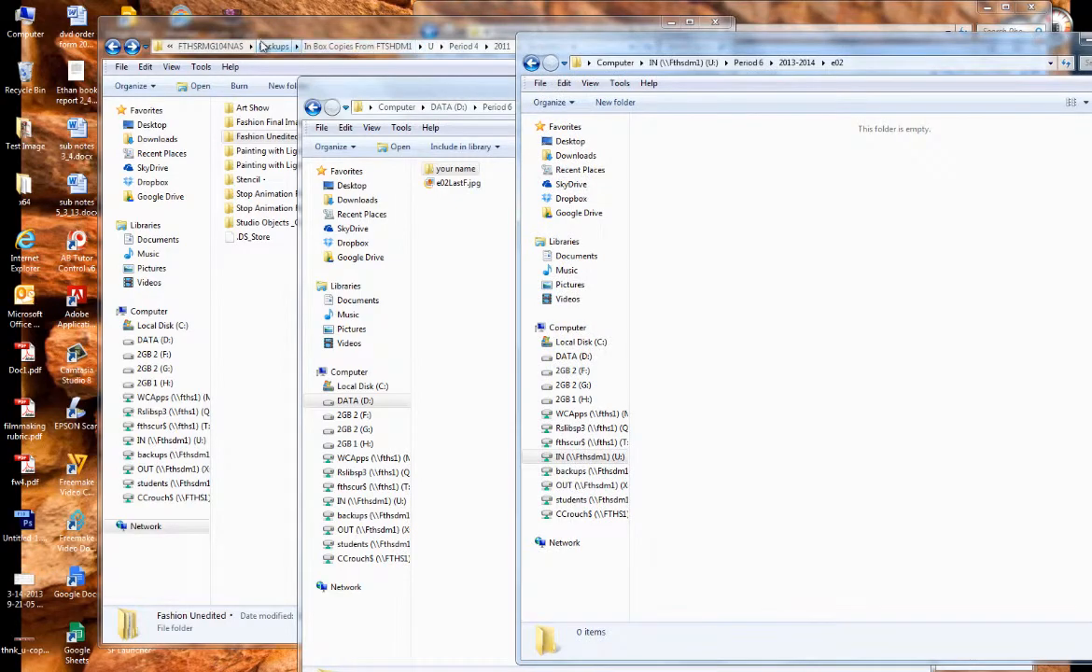
Step: Move the Semester 2 backup folder window away from the e02 window and minimize it
{"action": "left_click_drag", "start_coordinate": [262, 34], "coordinate": [140, 34]}
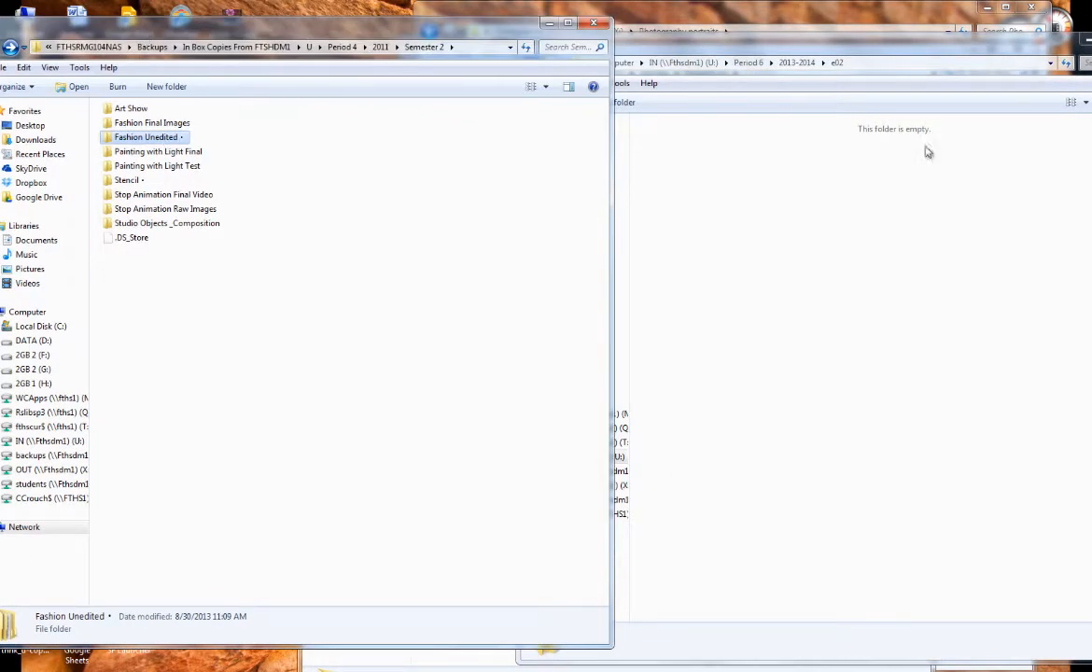
{"action": "left_click", "coordinate": [891, 266]}
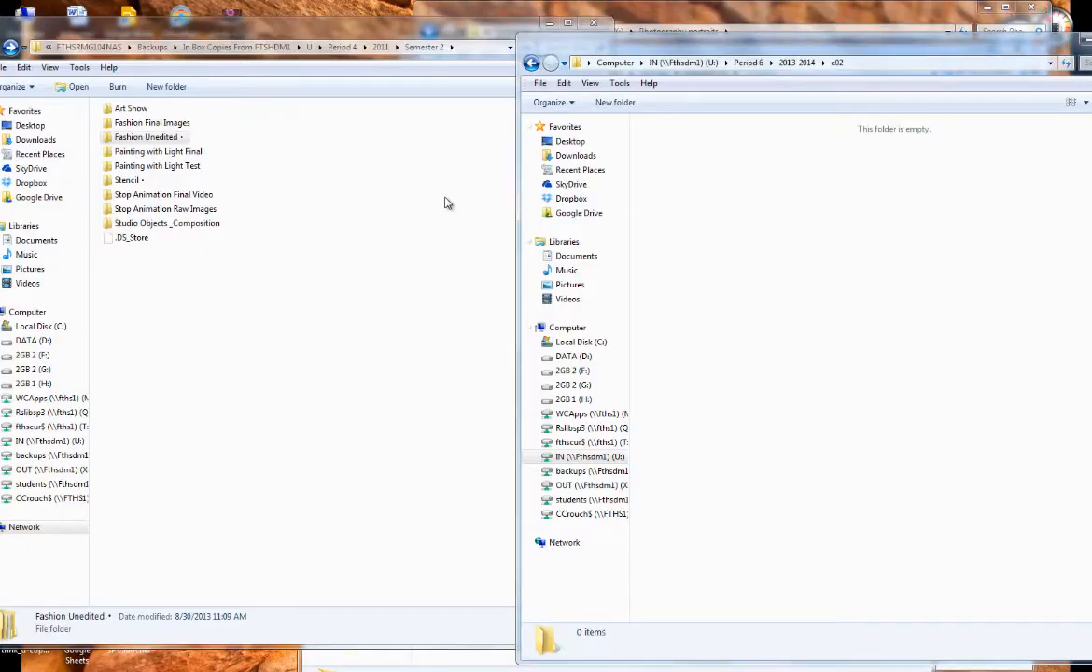
{"action": "left_click", "coordinate": [230, 28]}
{"action": "left_click", "coordinate": [550, 23]}
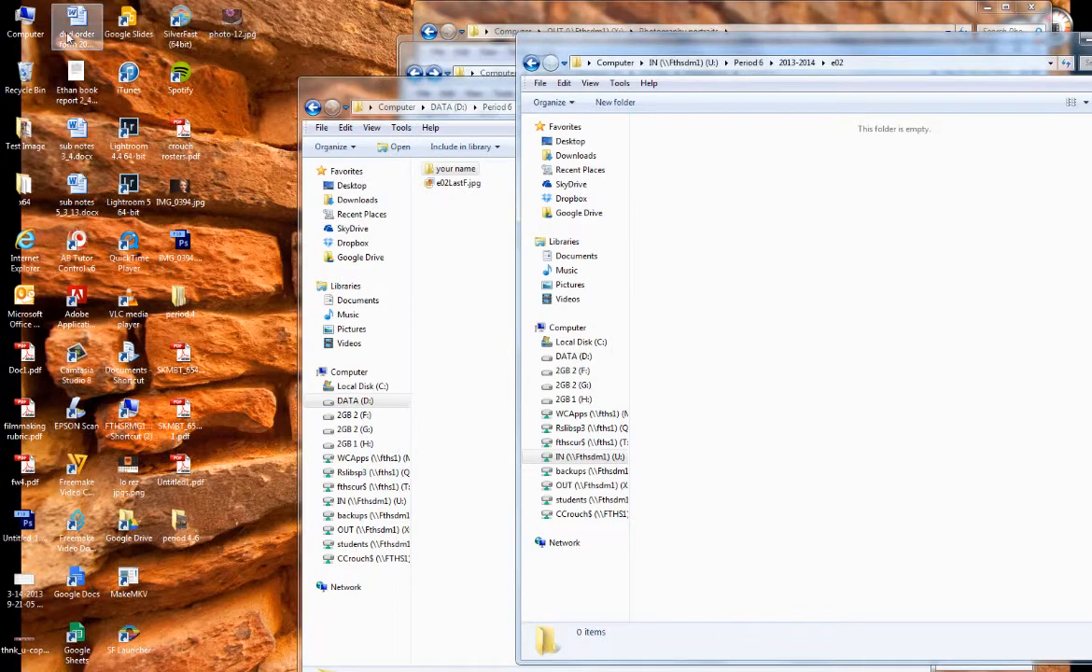
Step: Open a separate Computer window and browse to IN (U:) > Period 4 > 2013 > e01
{"action": "double_click", "coordinate": [35, 21]}
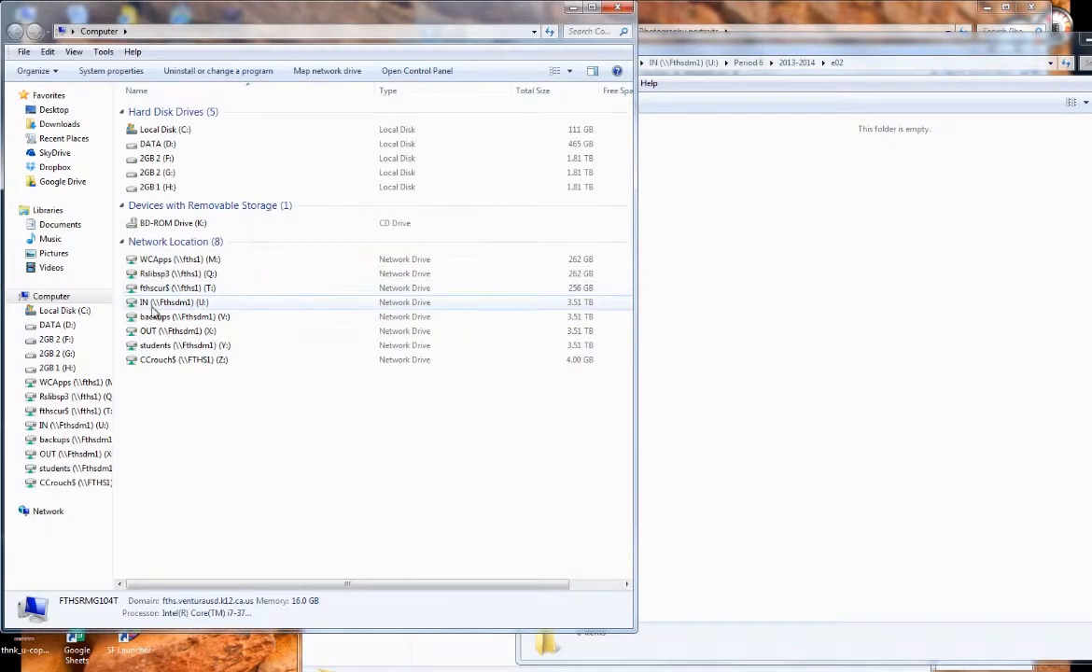
{"action": "double_click", "coordinate": [149, 302]}
{"action": "double_click", "coordinate": [153, 207]}
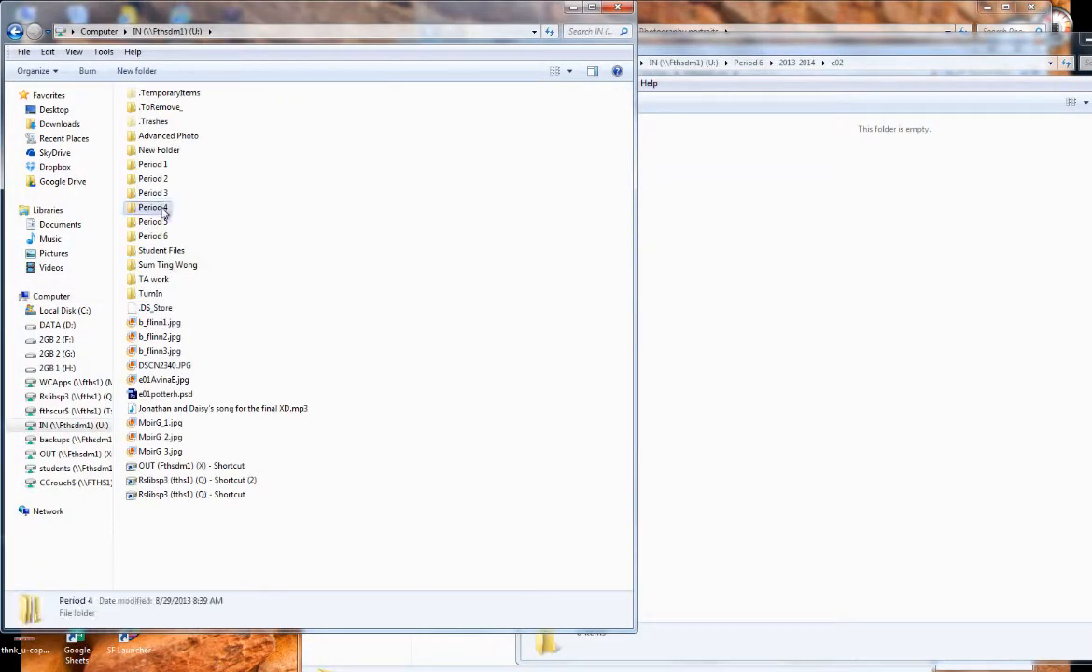
{"action": "double_click", "coordinate": [146, 97]}
{"action": "double_click", "coordinate": [145, 93]}
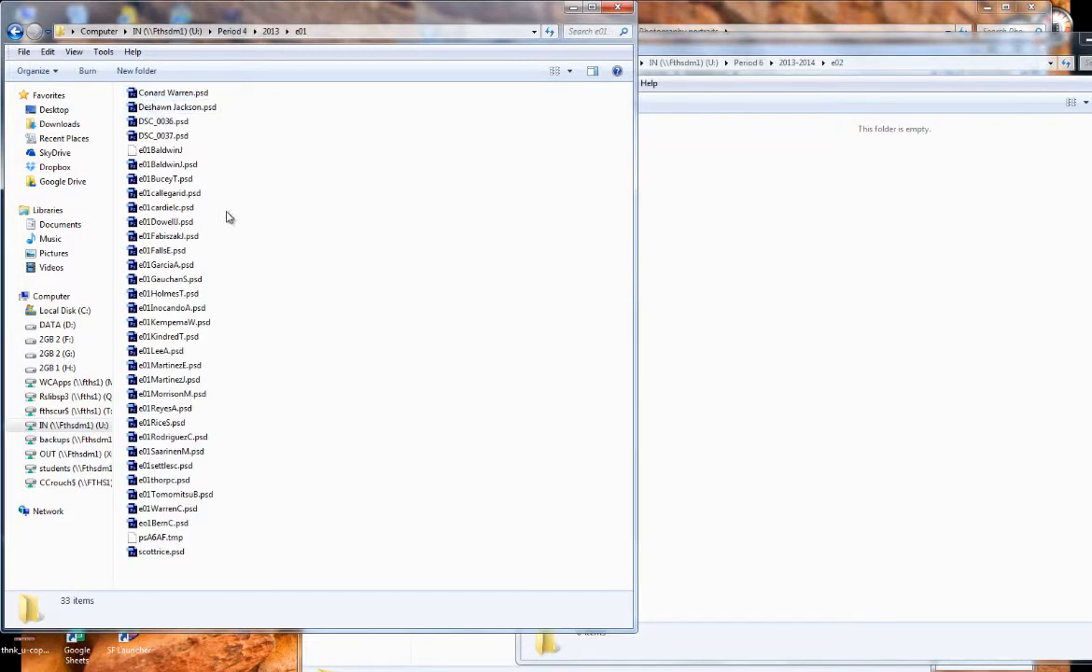
Step: Examine the names and file types of the turned-in e01 files, including DSC_0036.psd and the file without an extension
{"action": "left_click", "coordinate": [161, 121]}
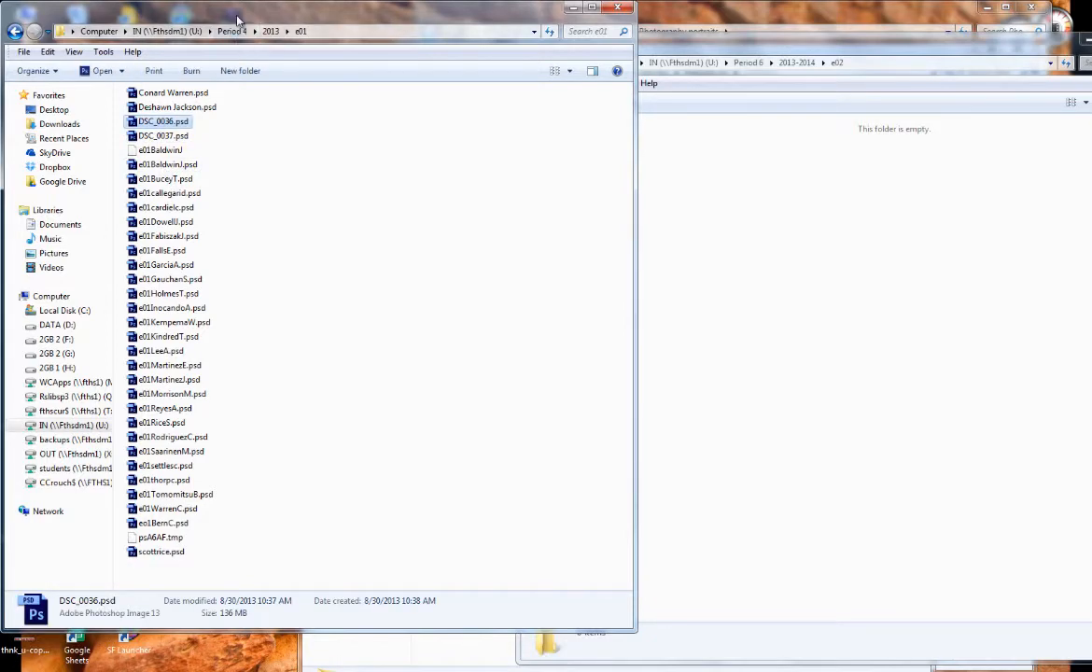
{"action": "left_click_drag", "start_coordinate": [237, 21], "coordinate": [396, 21]}
{"action": "left_click", "coordinate": [323, 124], "text": "ctrl"}
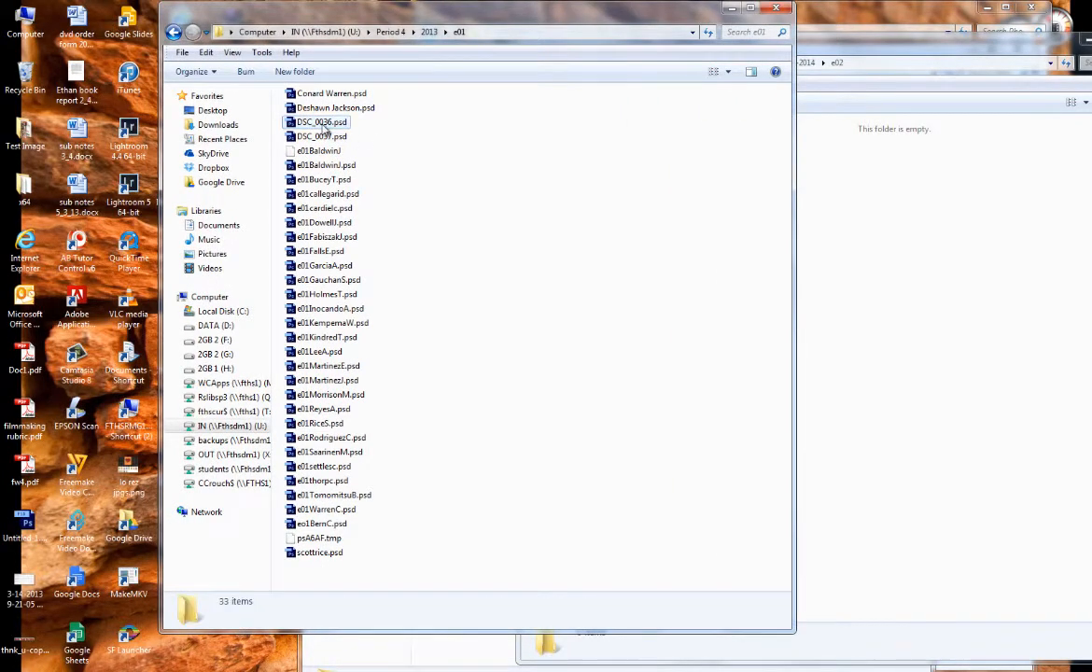
{"action": "left_click", "coordinate": [322, 124]}
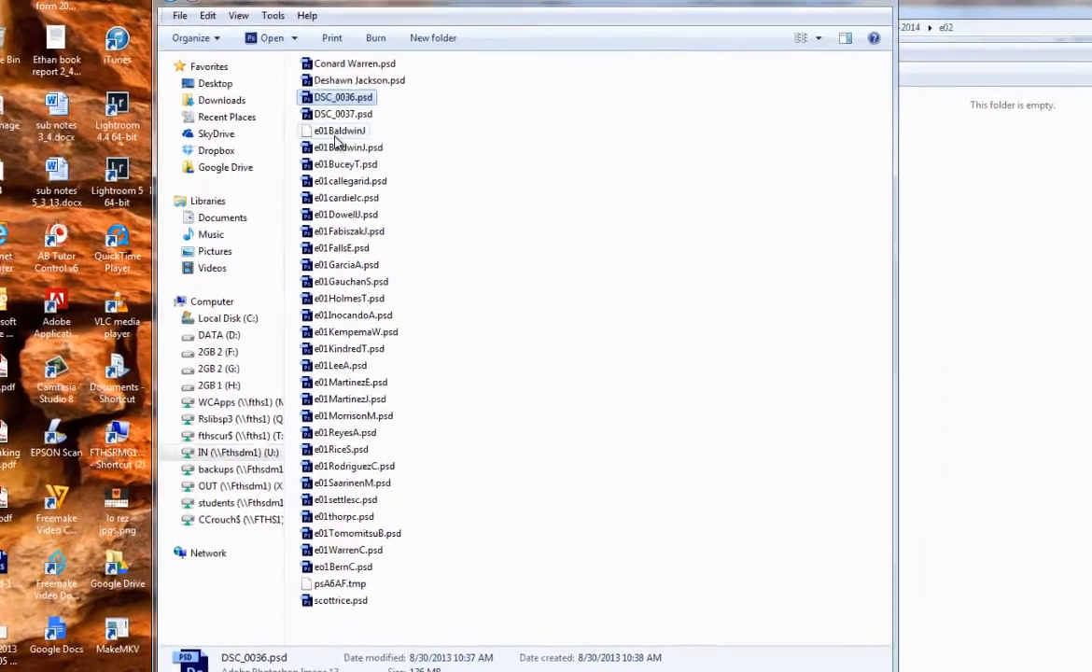
{"action": "left_click", "coordinate": [320, 150]}
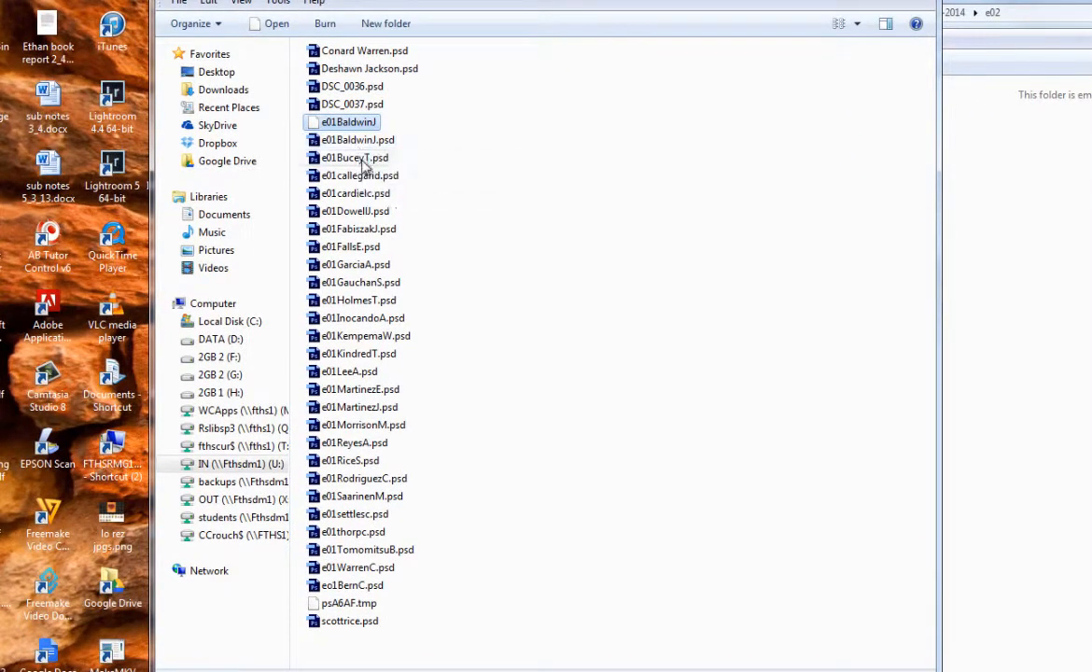
{"action": "left_click", "coordinate": [489, 159]}
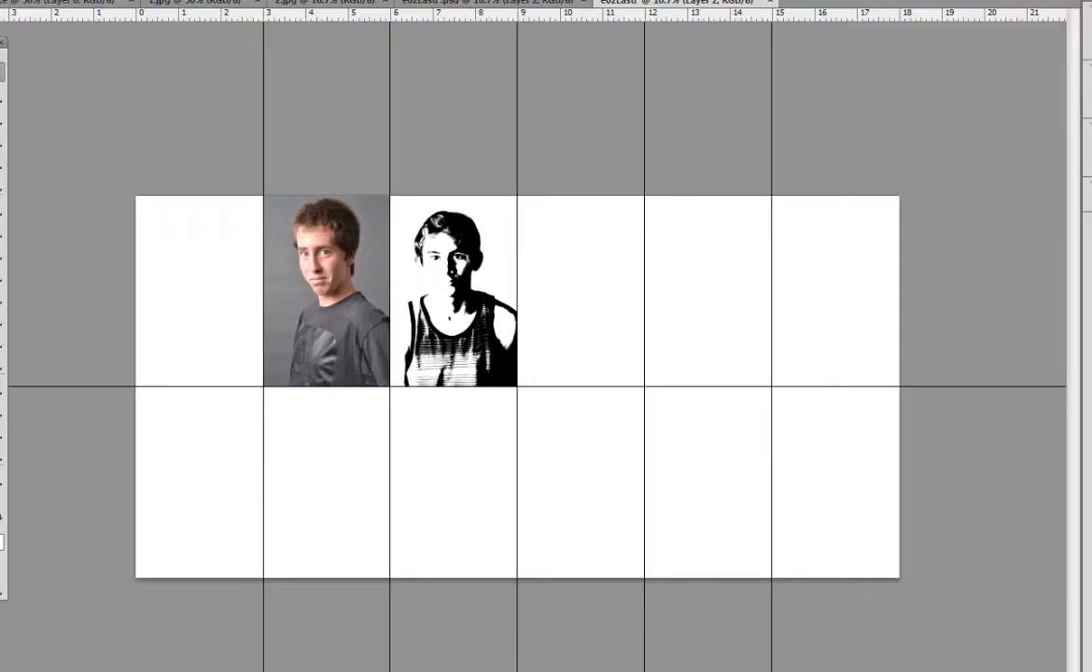
Step: Review the format choices in Photoshop's Save As dialog for e02LastF, cancel the save, and return to the e01 folder
{"action": "key", "text": "alt+f"}
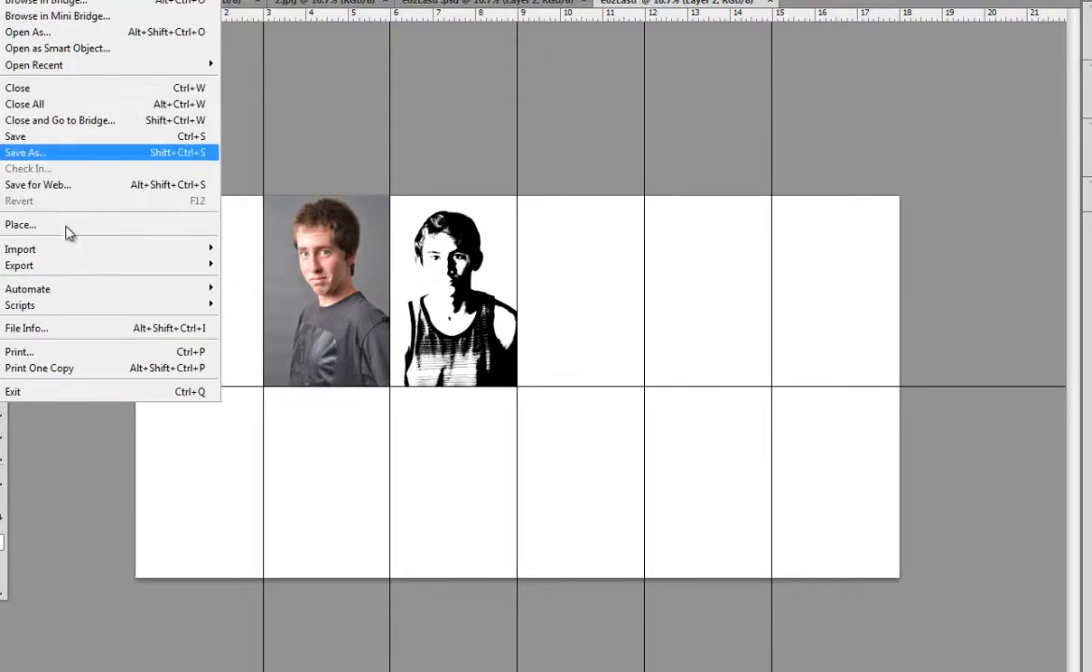
{"action": "left_click", "coordinate": [60, 153]}
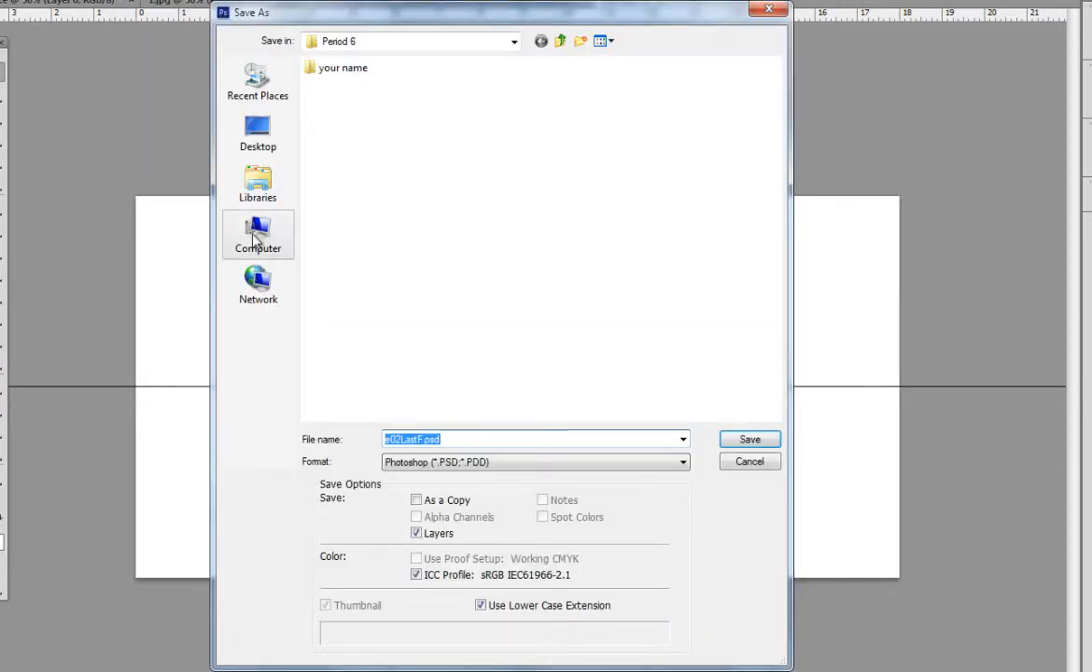
{"action": "left_click", "coordinate": [537, 462]}
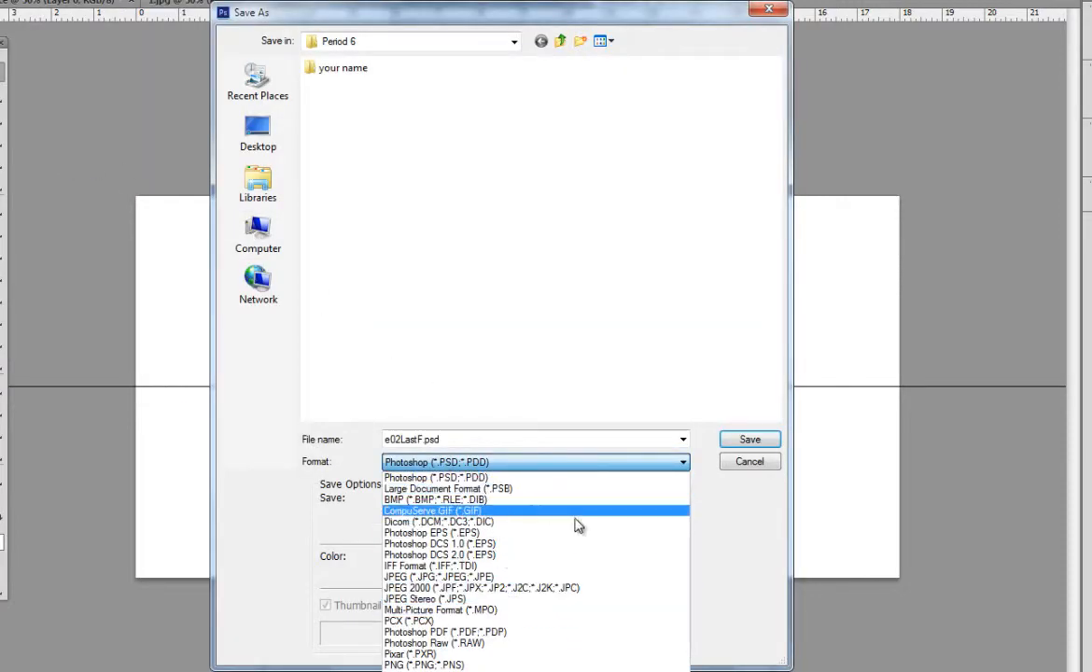
{"action": "left_click", "coordinate": [758, 467]}
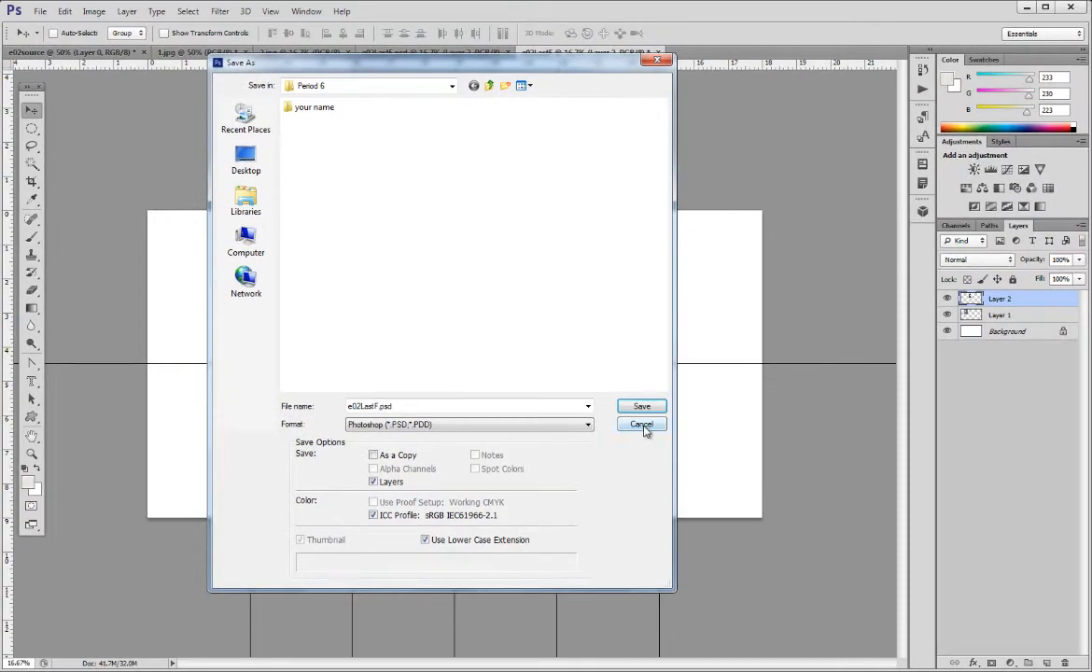
{"action": "left_click", "coordinate": [659, 431]}
{"action": "left_click", "coordinate": [1024, 6]}
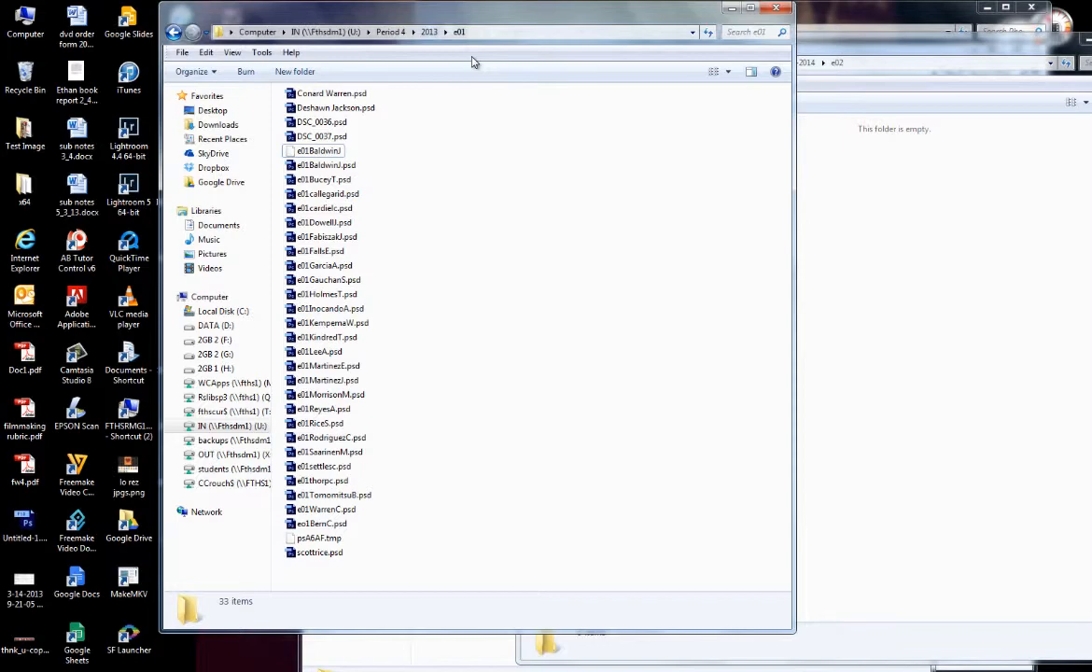
Step: Inspect the e01 files that break the naming convention, such as DSC_0036.psd, DSC_0037.psd and the one starting with eo1
{"action": "left_click", "coordinate": [326, 95]}
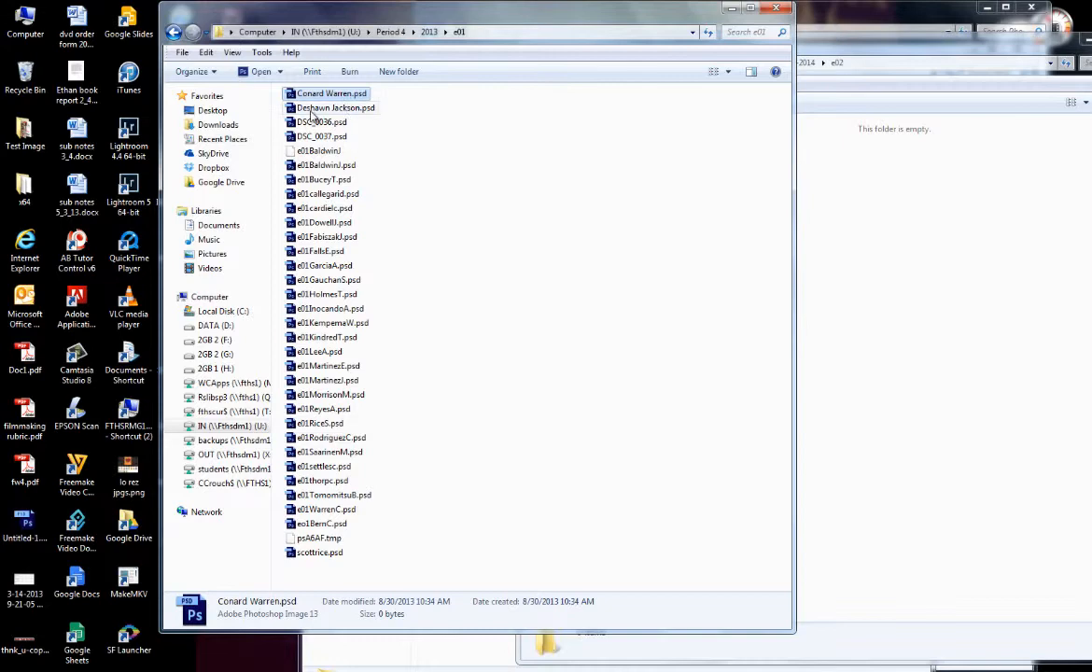
{"action": "left_click", "coordinate": [326, 109]}
{"action": "left_click", "coordinate": [324, 123]}
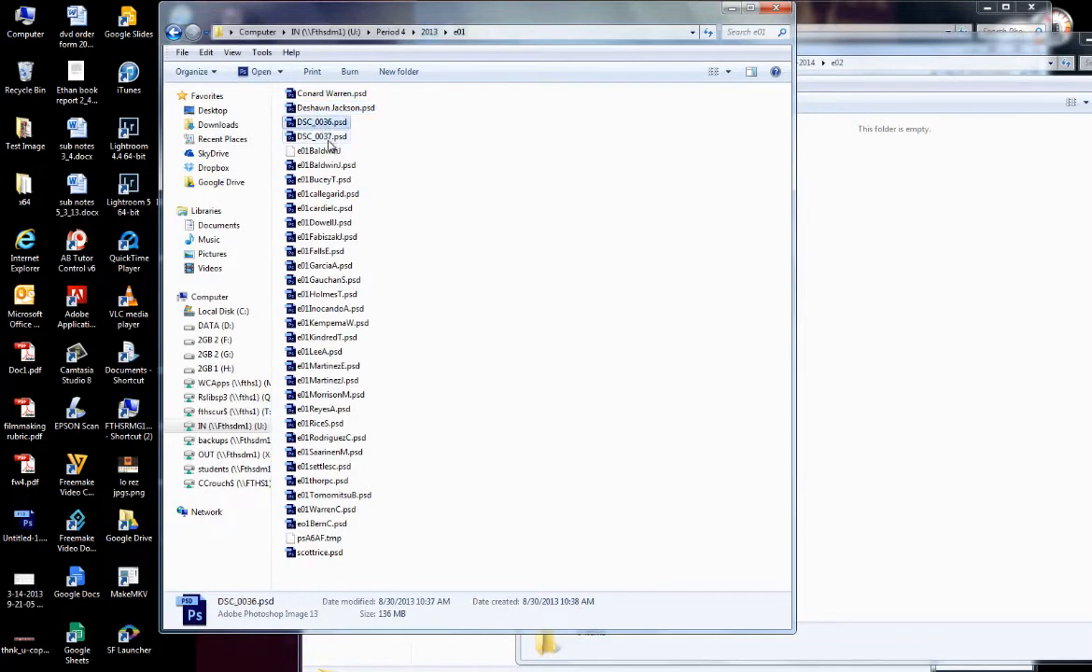
{"action": "left_click", "coordinate": [308, 137]}
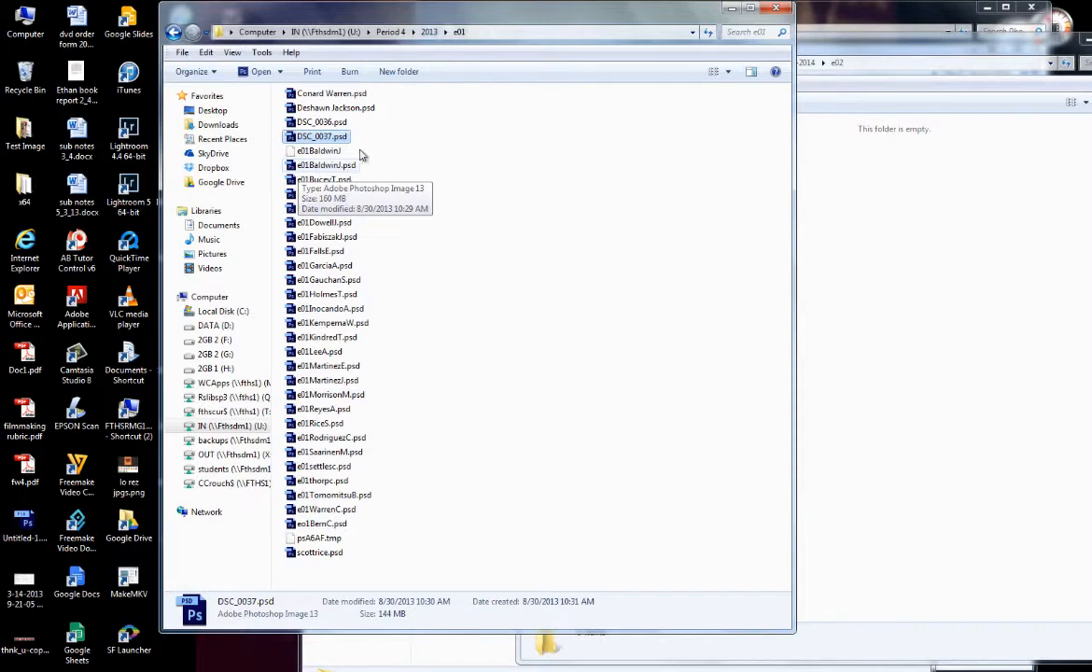
{"action": "left_click", "coordinate": [518, 201]}
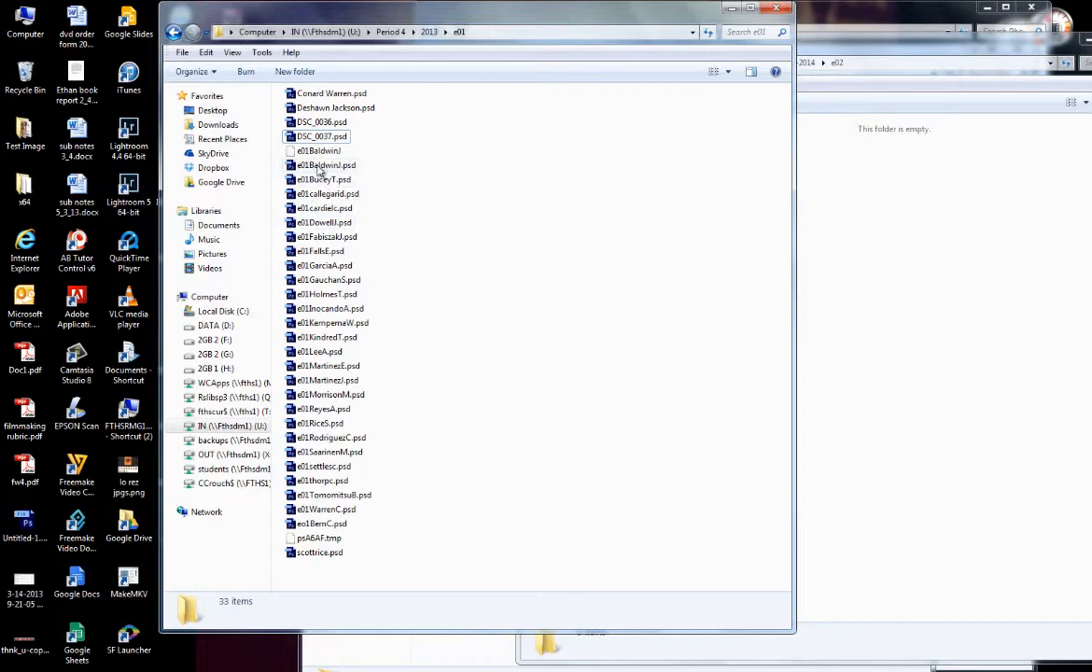
{"action": "left_click", "coordinate": [310, 528]}
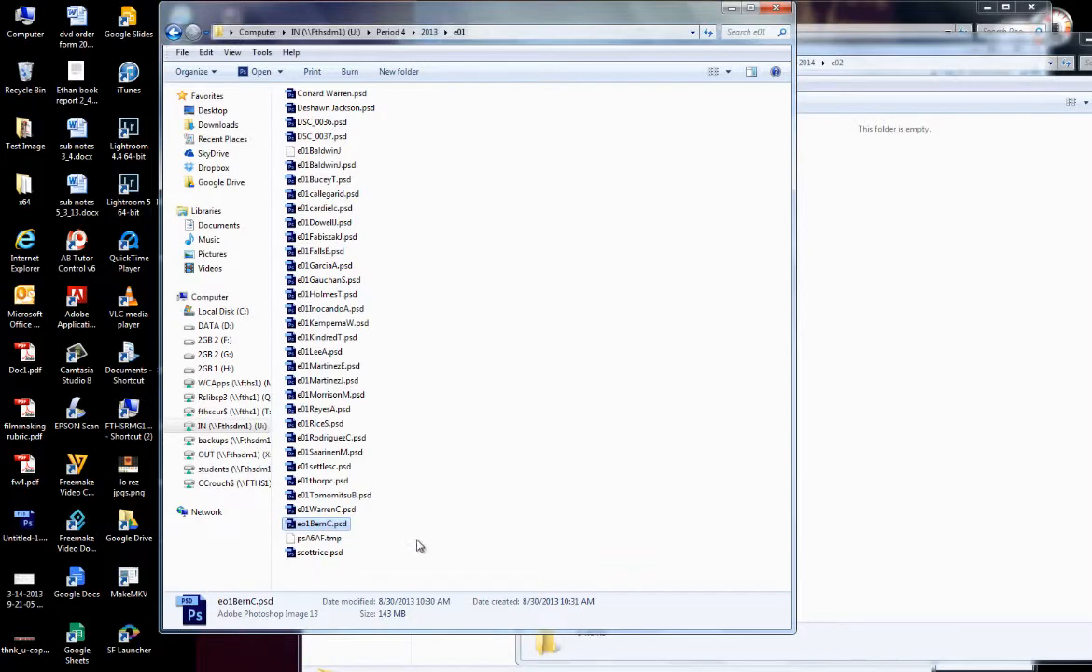
{"action": "left_click", "coordinate": [317, 552]}
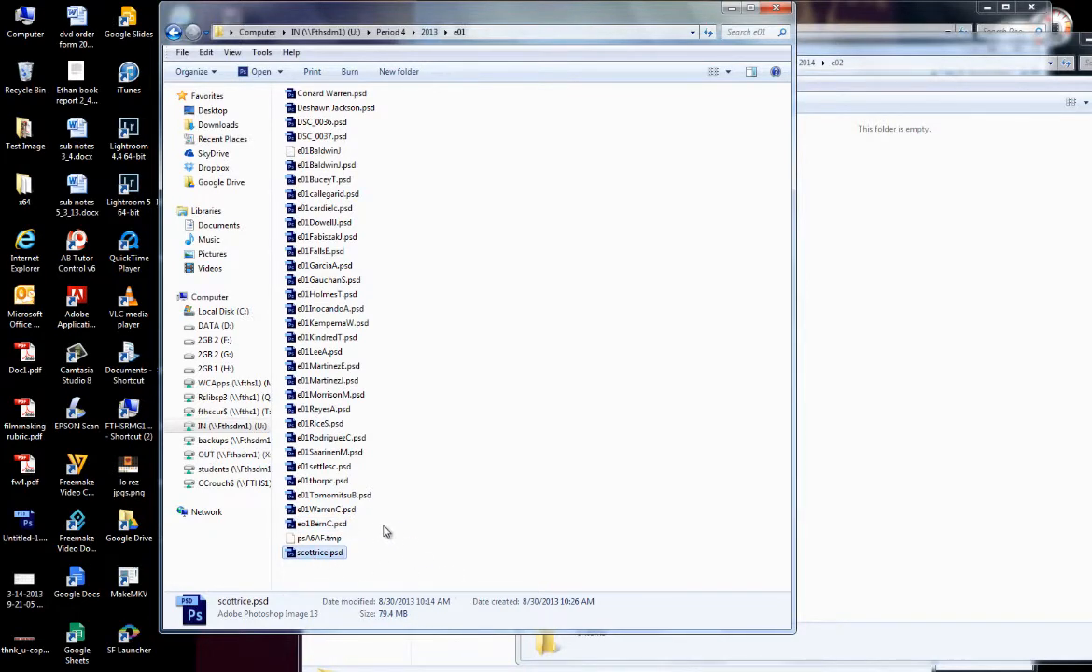
{"action": "left_click", "coordinate": [464, 371]}
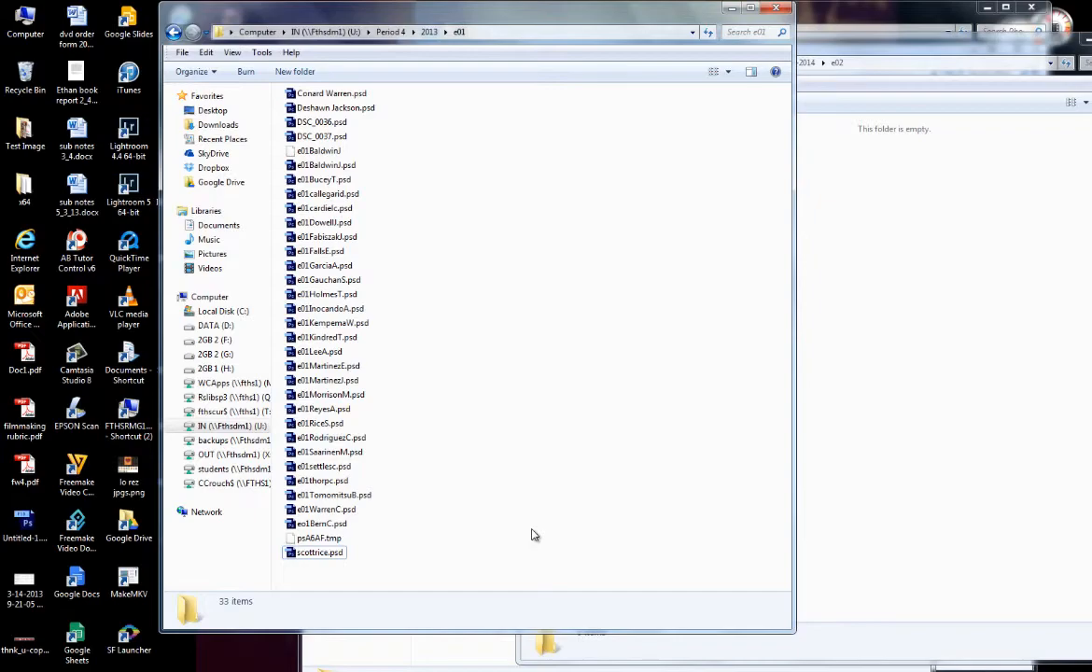
Step: Browse from Period 4 to Period 6 > 2013-2014 > Excercise 1 on IN (U:), view its files, and switch to the classroom monitoring window
{"action": "left_click", "coordinate": [174, 33]}
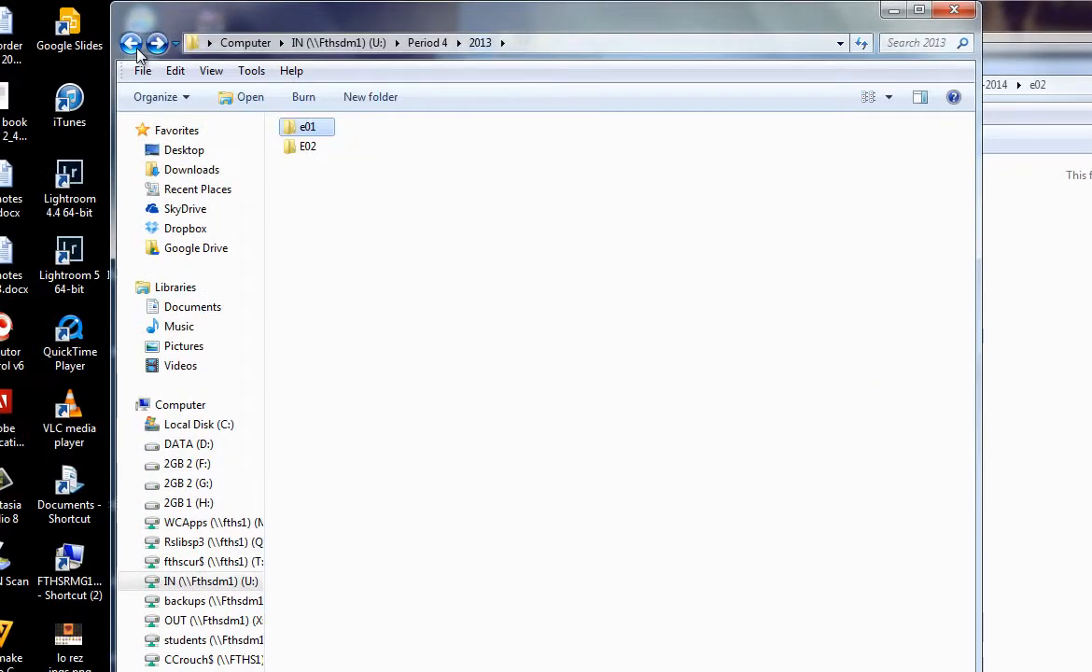
{"action": "left_click", "coordinate": [132, 46]}
{"action": "left_click", "coordinate": [130, 47]}
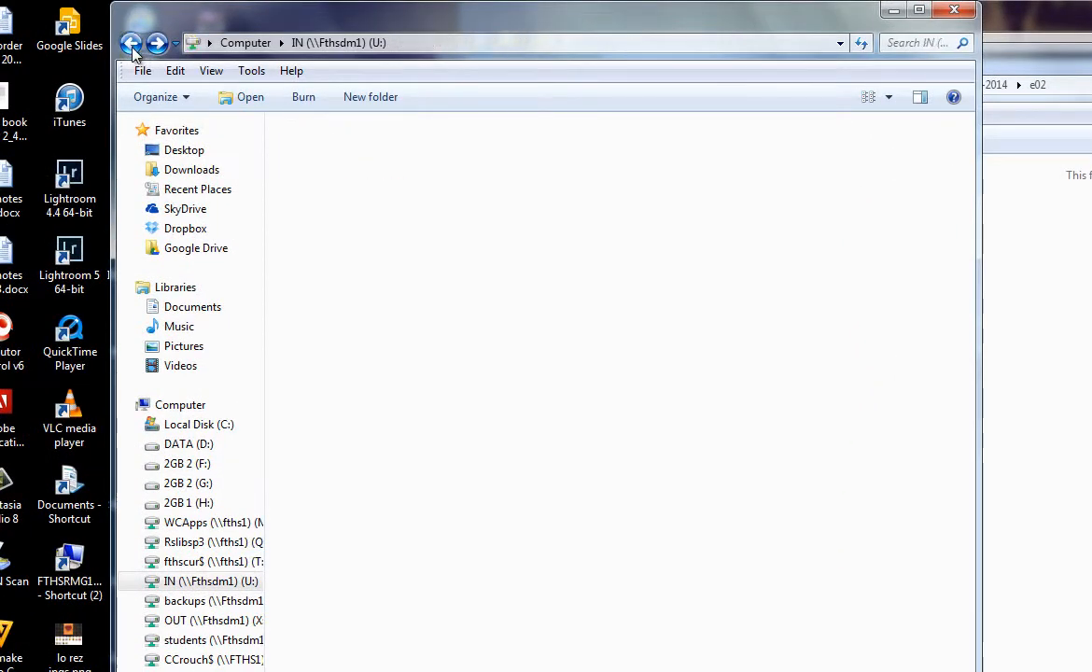
{"action": "double_click", "coordinate": [317, 302]}
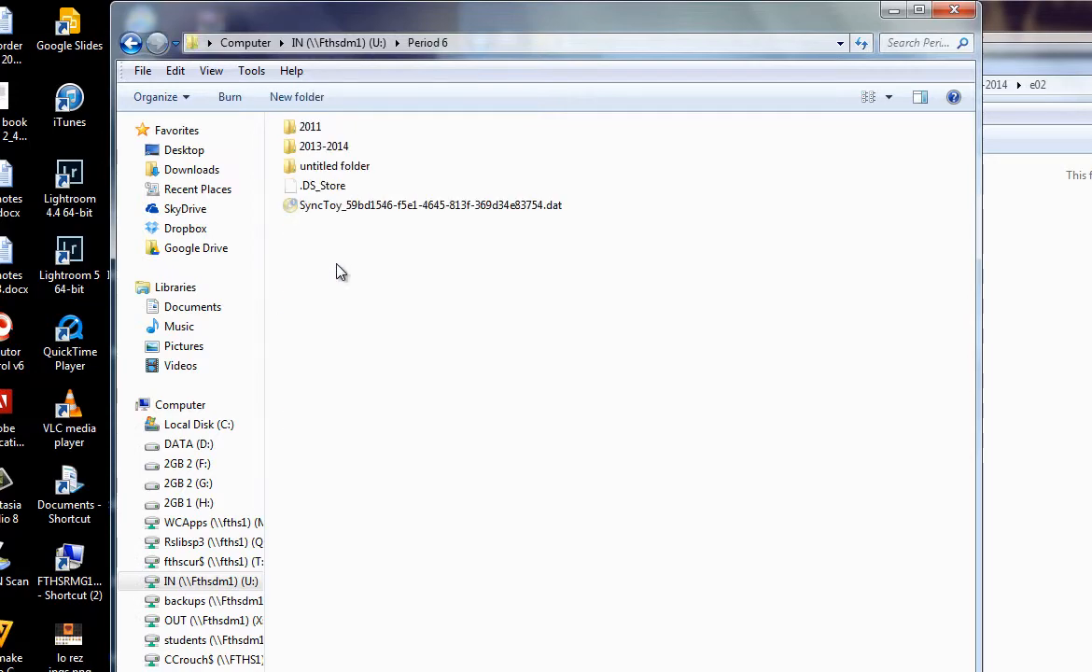
{"action": "double_click", "coordinate": [311, 148]}
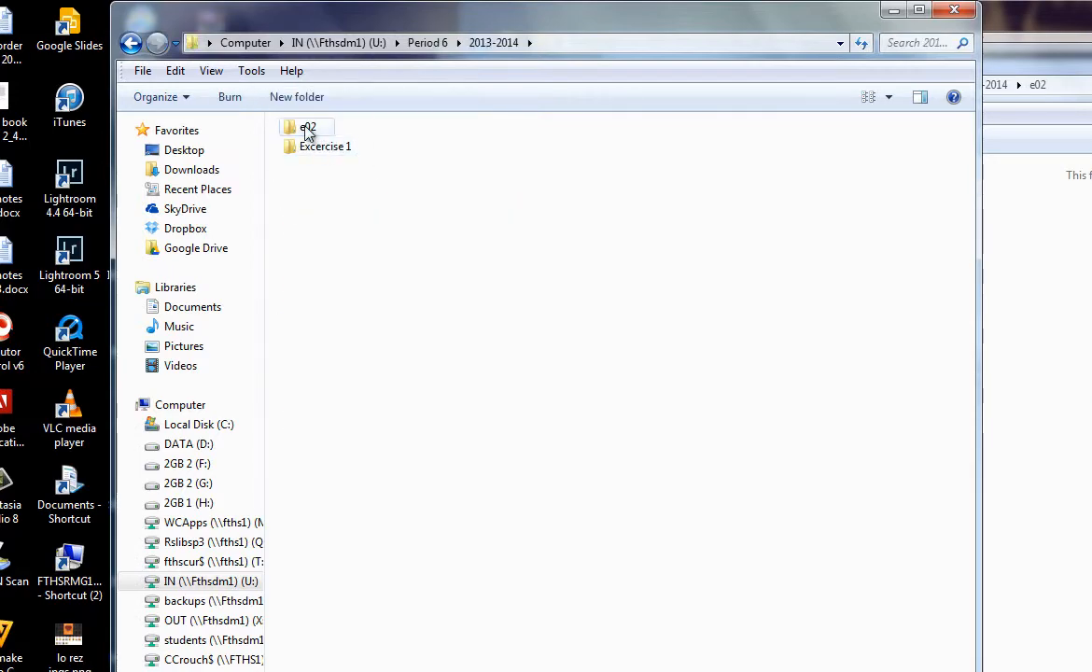
{"action": "double_click", "coordinate": [314, 147]}
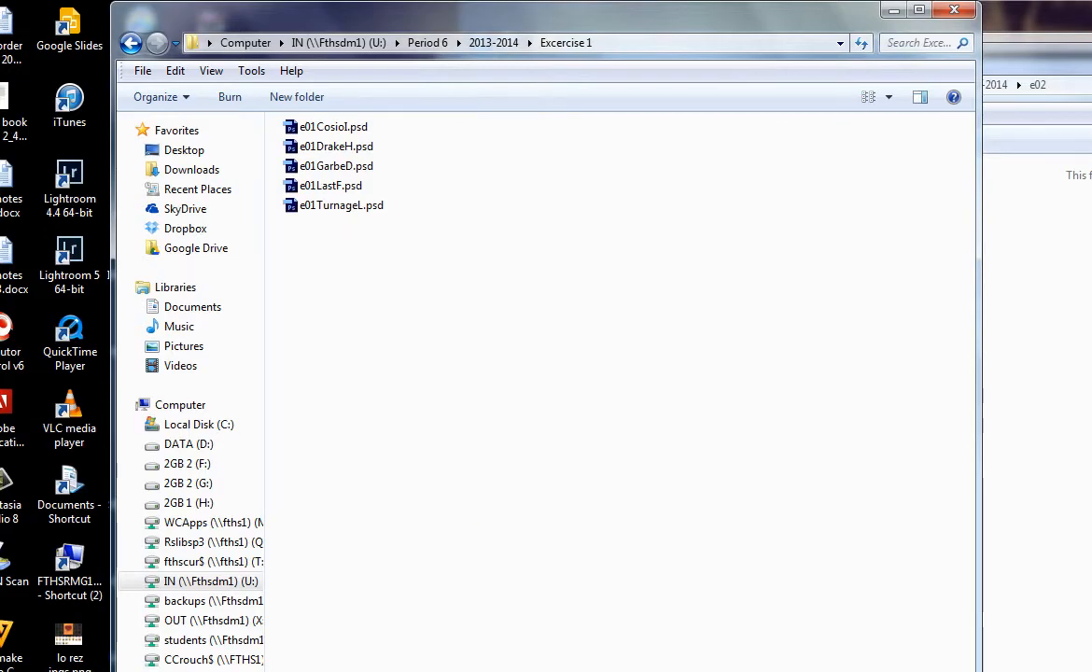
{"action": "key", "text": "alt+Tab"}
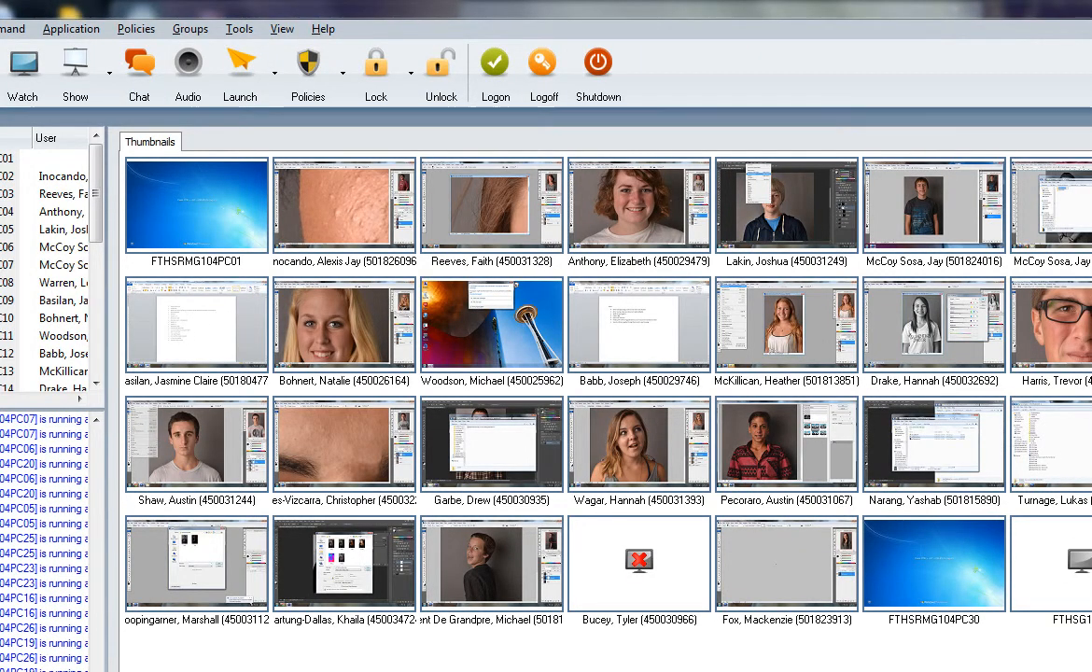